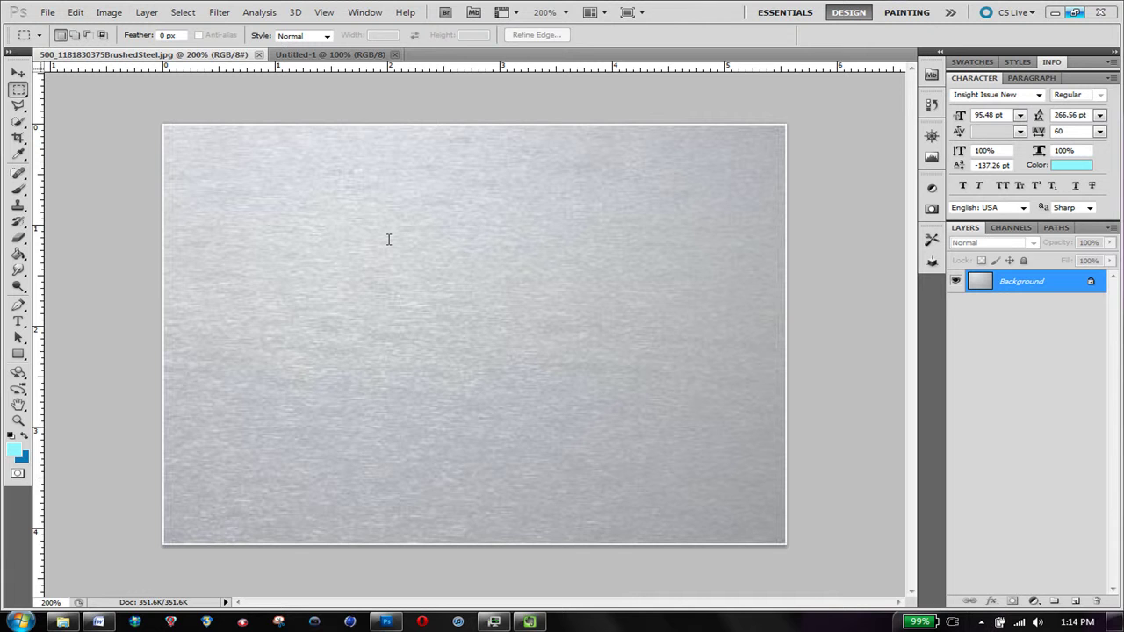
- In Untitled-1, add a new Layer 1 and fill it with 50% Gray
{"action": "left_click", "coordinate": [326, 54]}
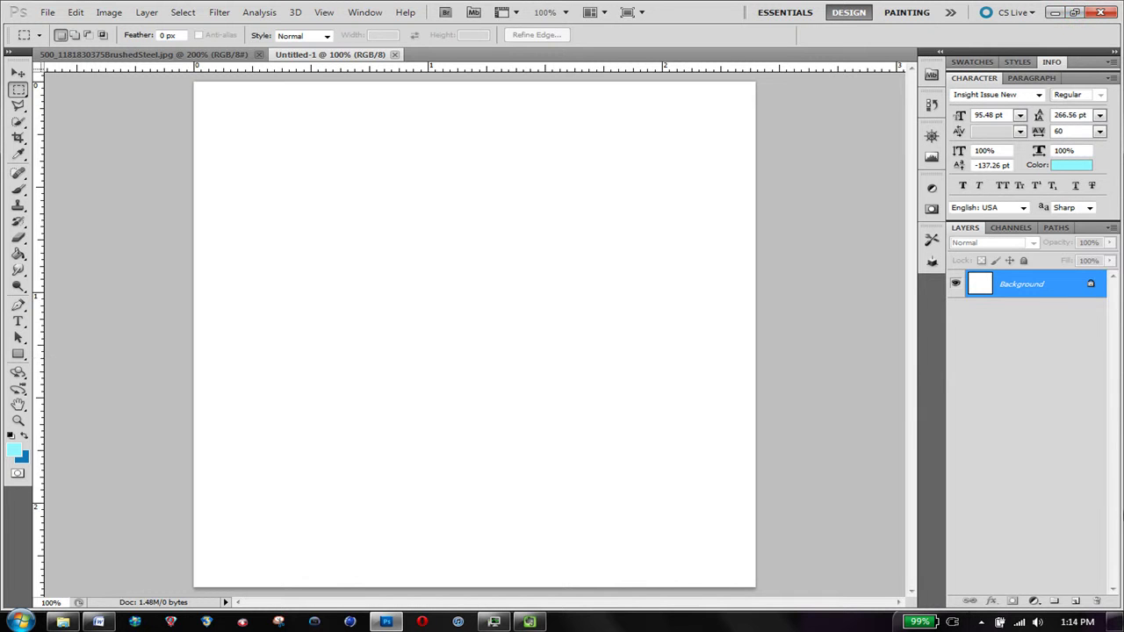
{"action": "left_click", "coordinate": [1075, 602]}
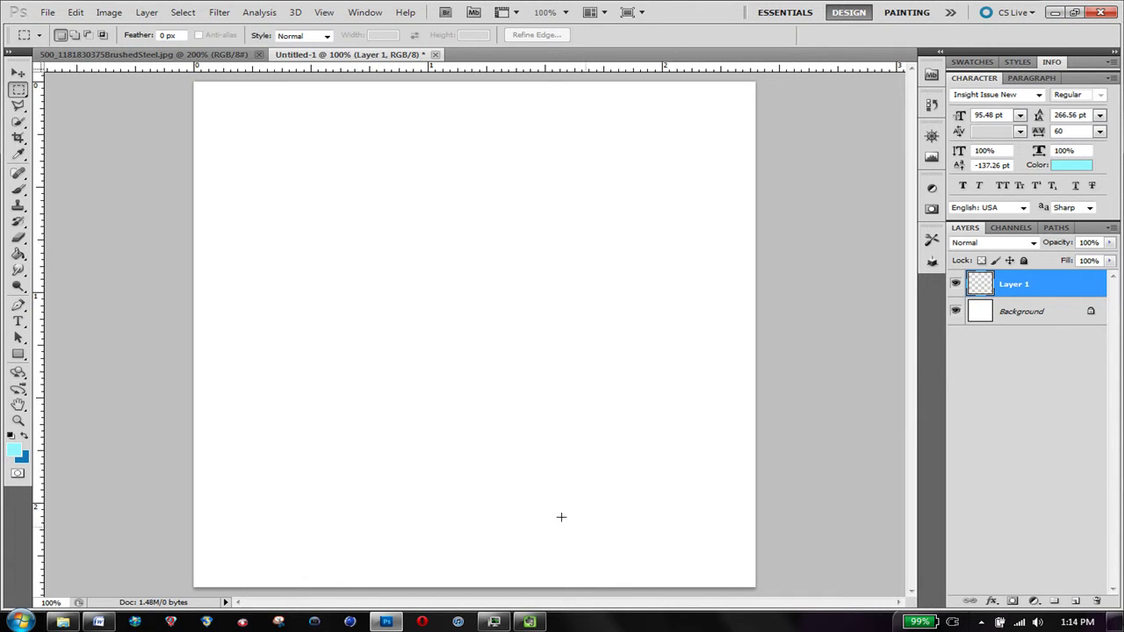
{"action": "key", "text": "shift+F5"}
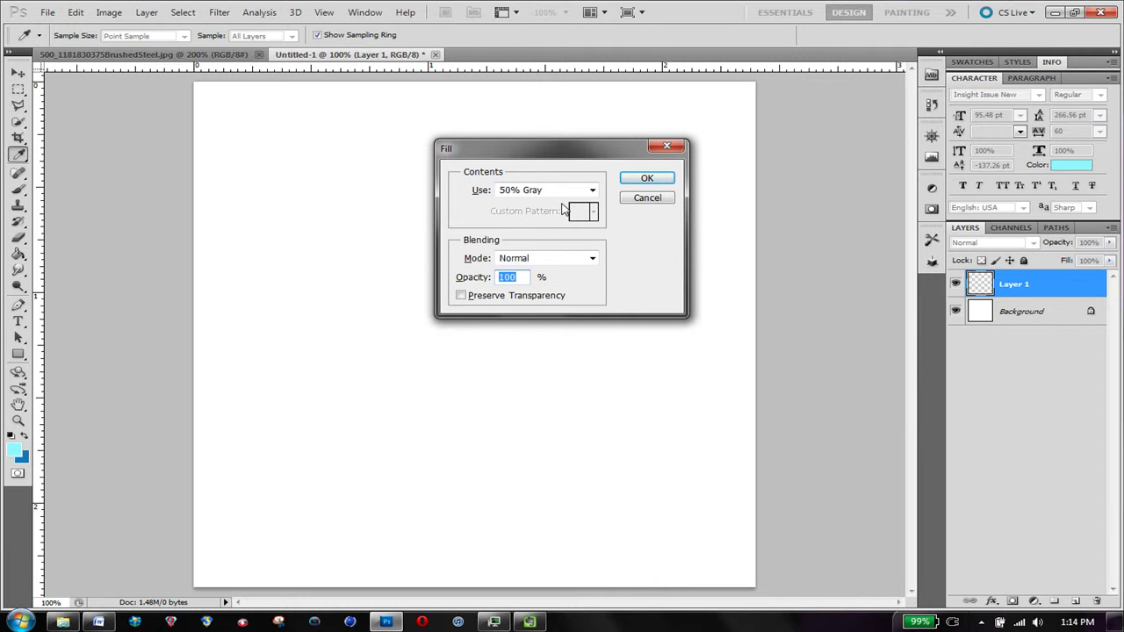
{"action": "left_click", "coordinate": [591, 190]}
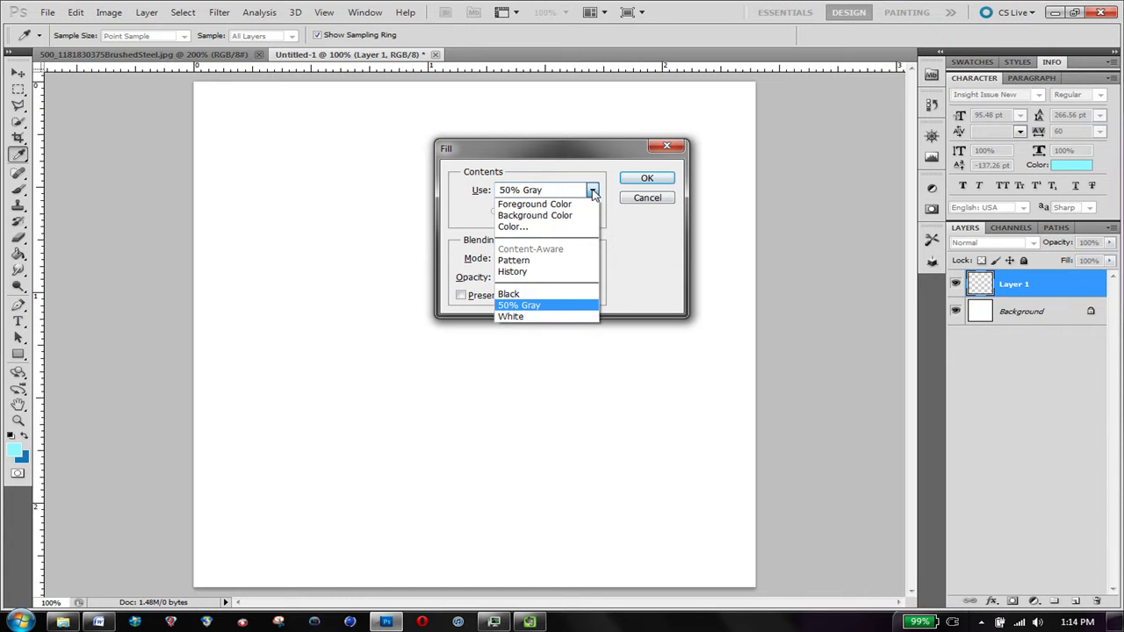
{"action": "left_click", "coordinate": [569, 305]}
{"action": "left_click", "coordinate": [647, 179]}
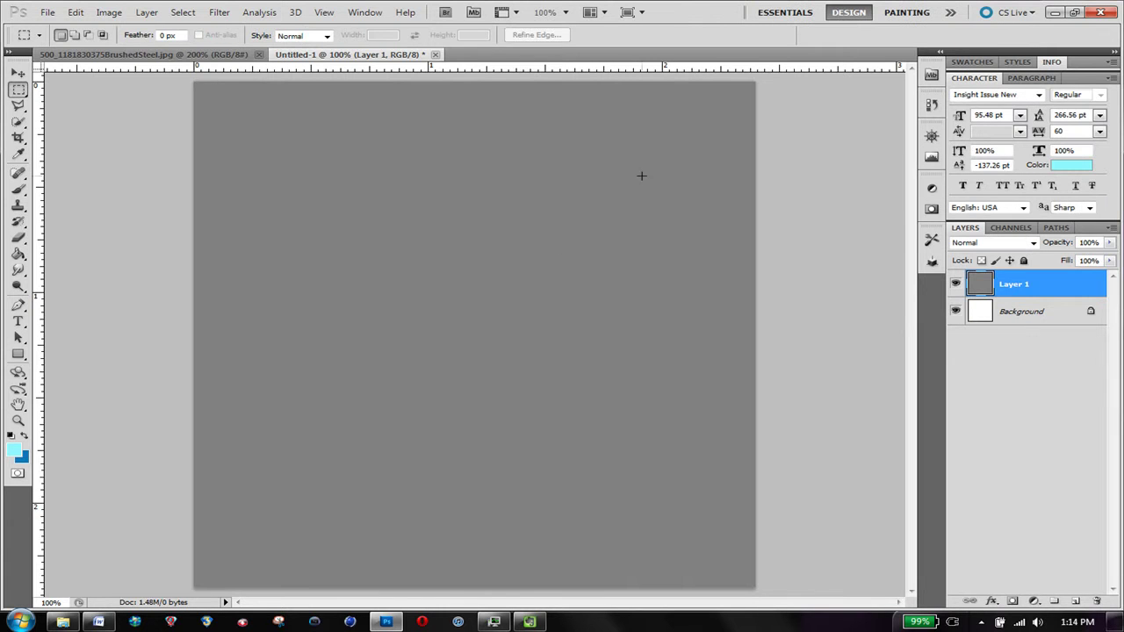
- Hide the Background layer and apply Add Noise at 51.85%, Uniform and Monochromatic, to Layer 1
{"action": "left_click", "coordinate": [955, 312]}
{"action": "left_click", "coordinate": [220, 14]}
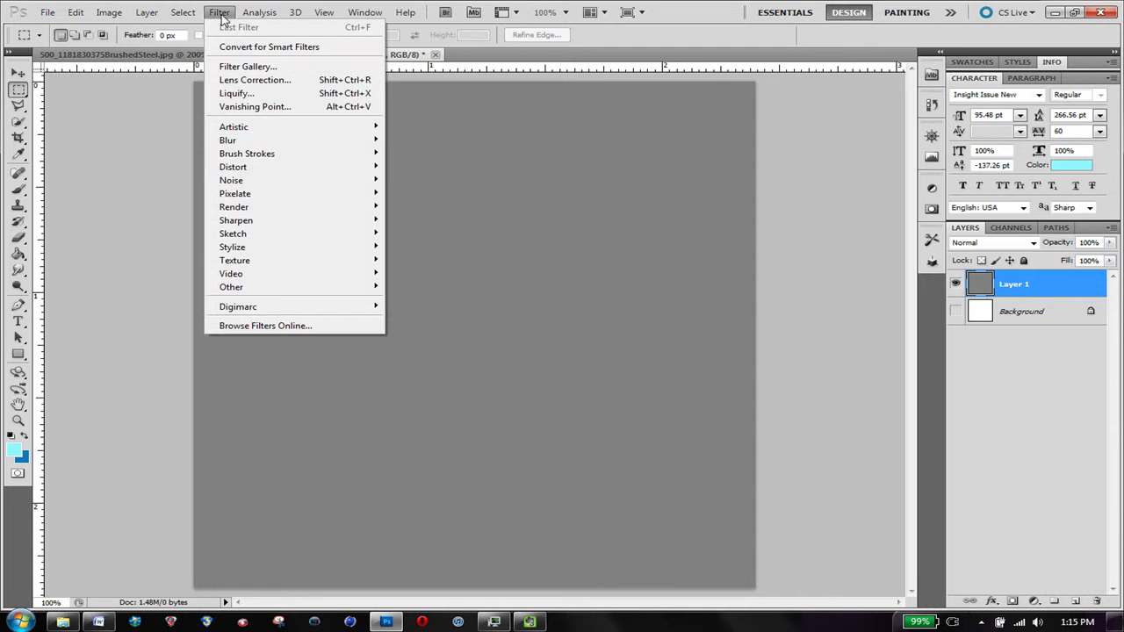
{"action": "mouse_move", "coordinate": [301, 179]}
{"action": "left_click", "coordinate": [167, 179]}
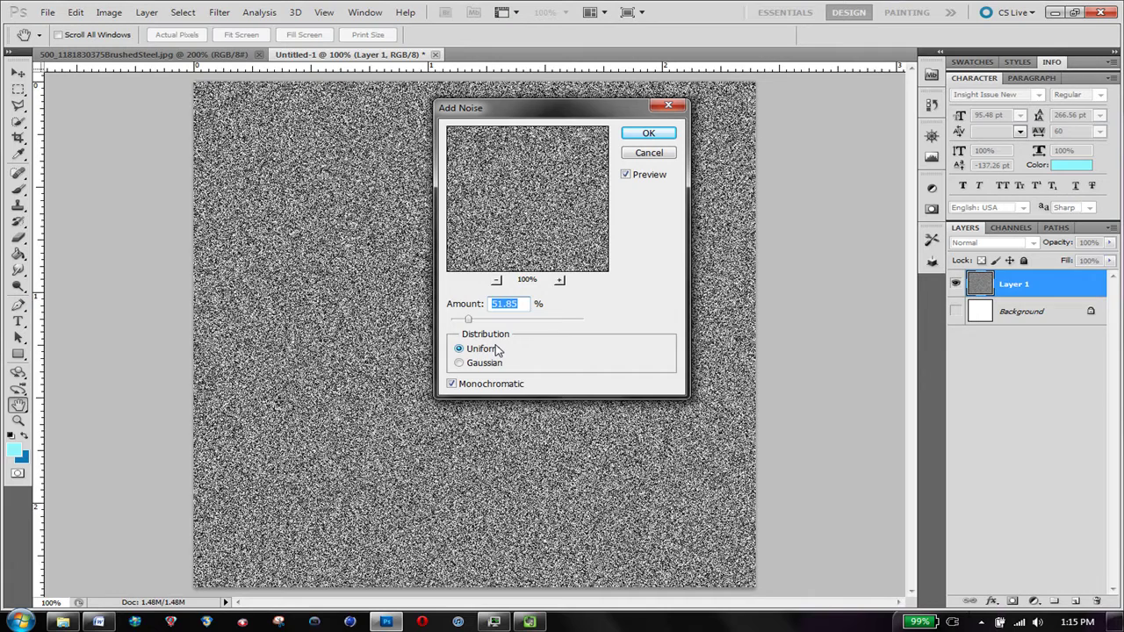
{"action": "left_click", "coordinate": [465, 363]}
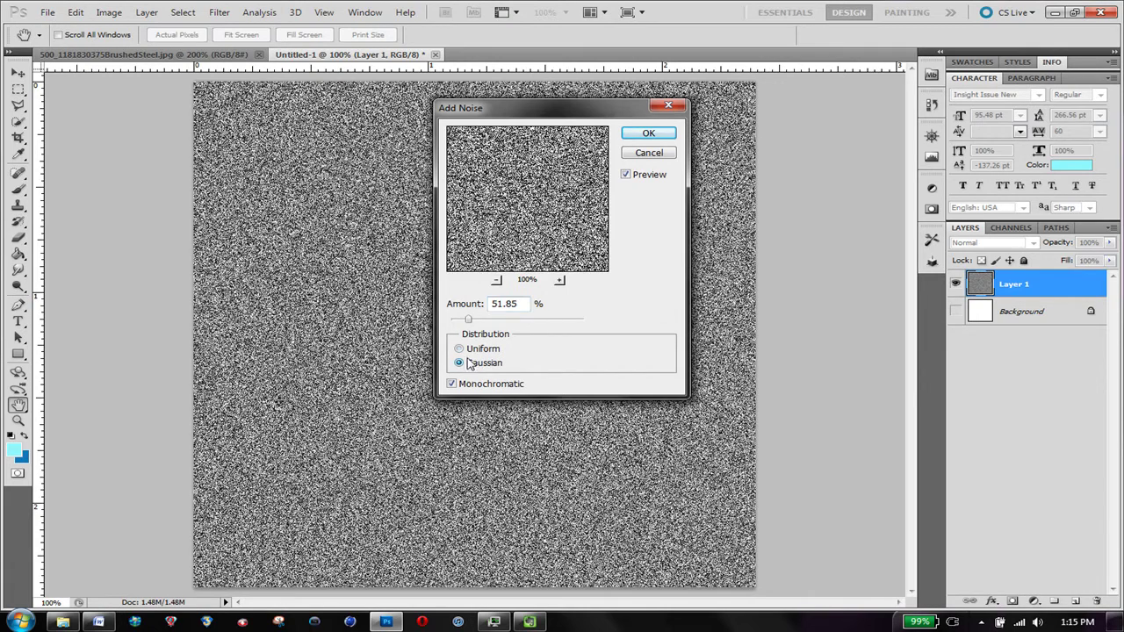
{"action": "left_click", "coordinate": [463, 353]}
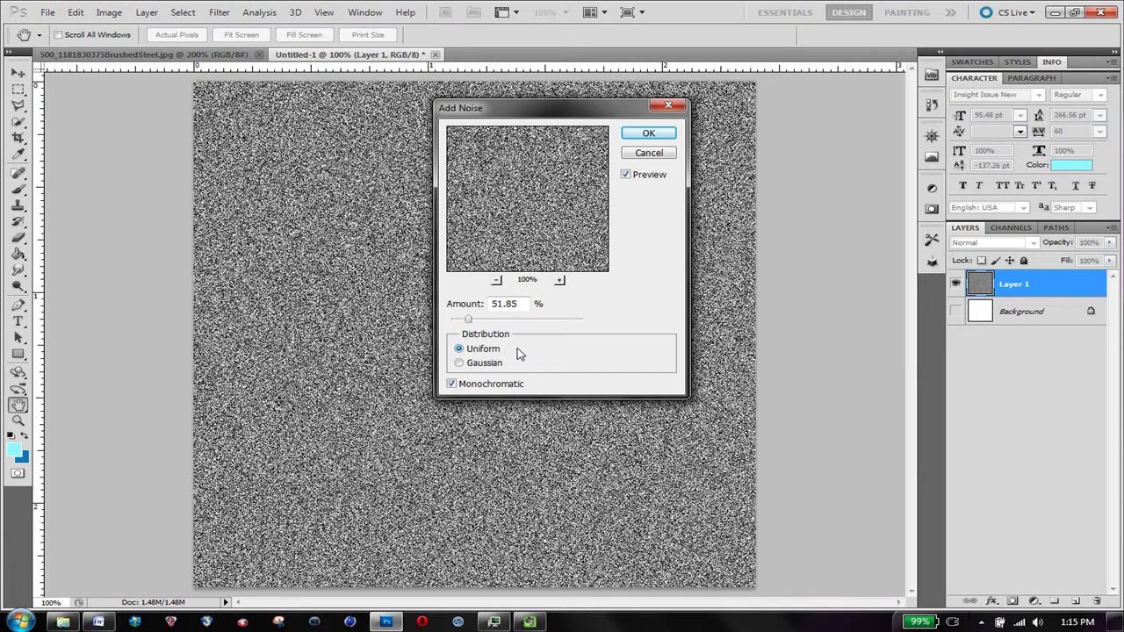
{"action": "left_click", "coordinate": [451, 385]}
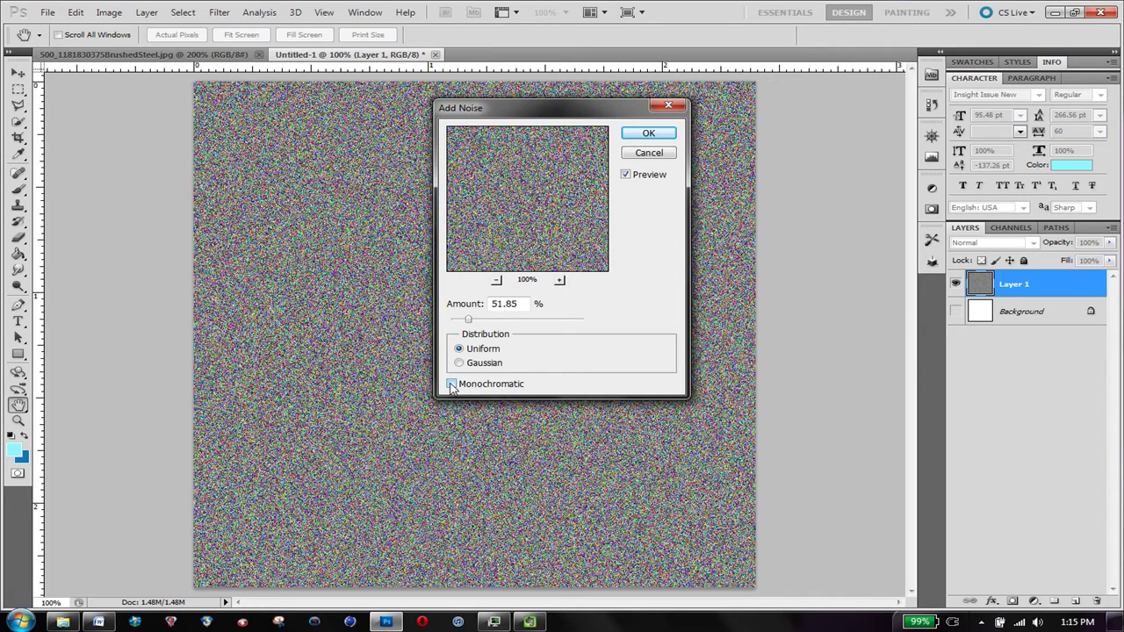
{"action": "left_click", "coordinate": [451, 385]}
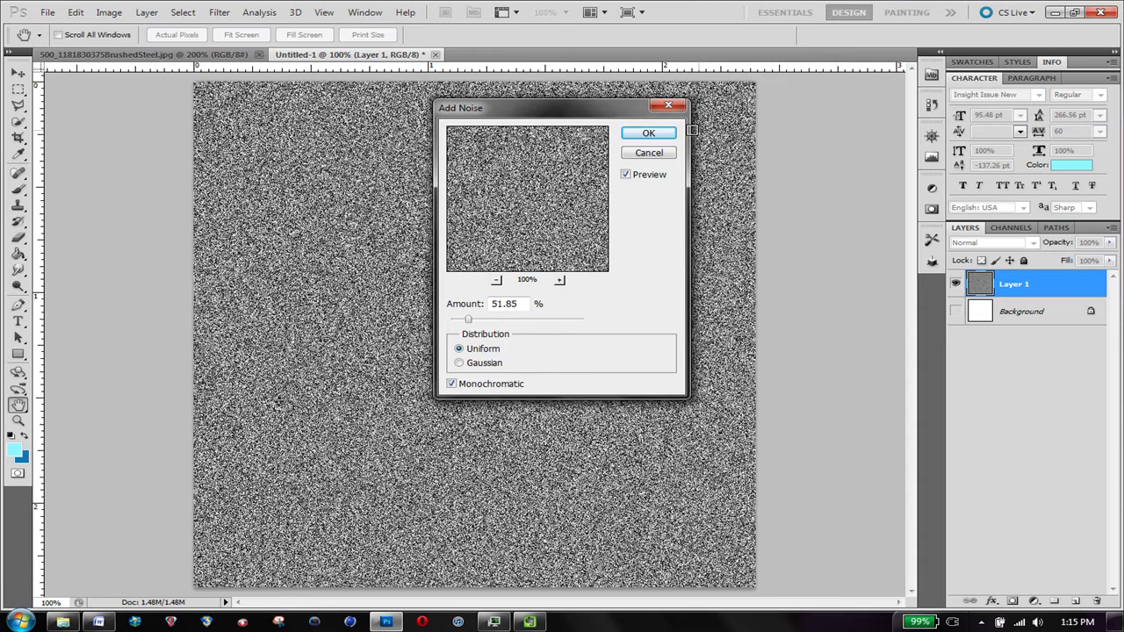
{"action": "left_click", "coordinate": [648, 133]}
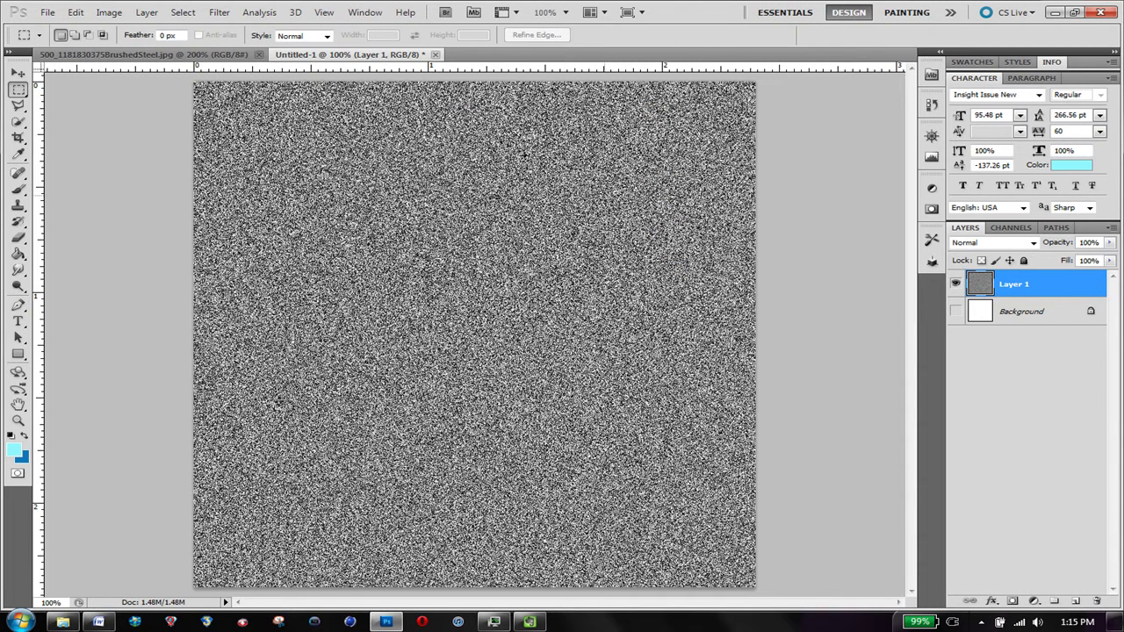
- Apply a Motion Blur with angle 0° and distance 60 pixels to Layer 1
{"action": "left_click", "coordinate": [227, 14]}
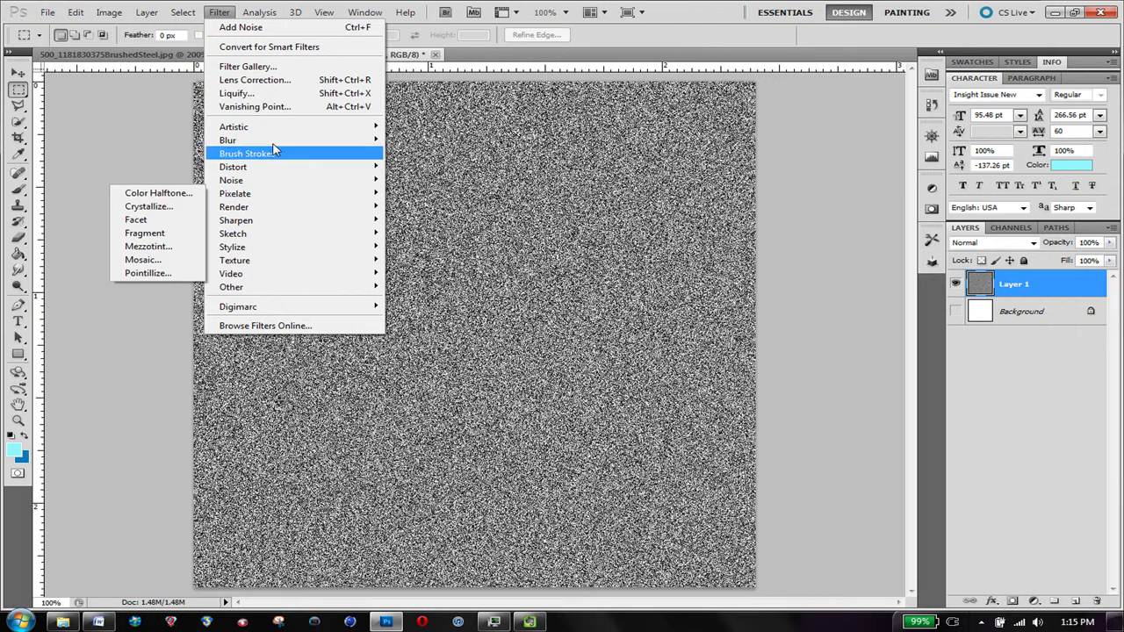
{"action": "mouse_move", "coordinate": [263, 140]}
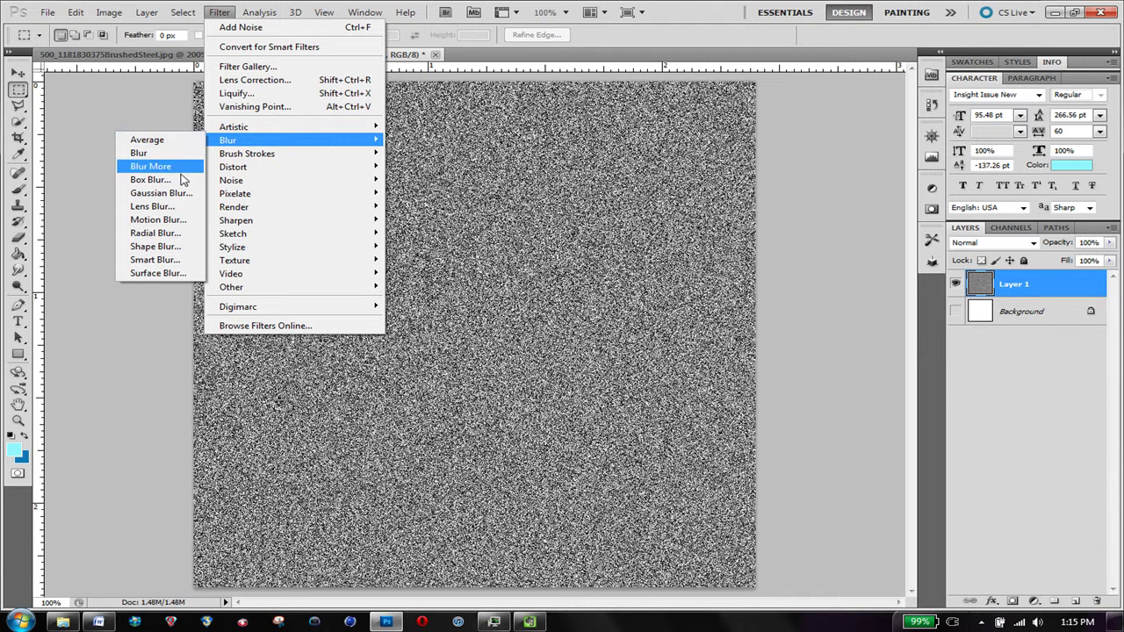
{"action": "left_click", "coordinate": [166, 221]}
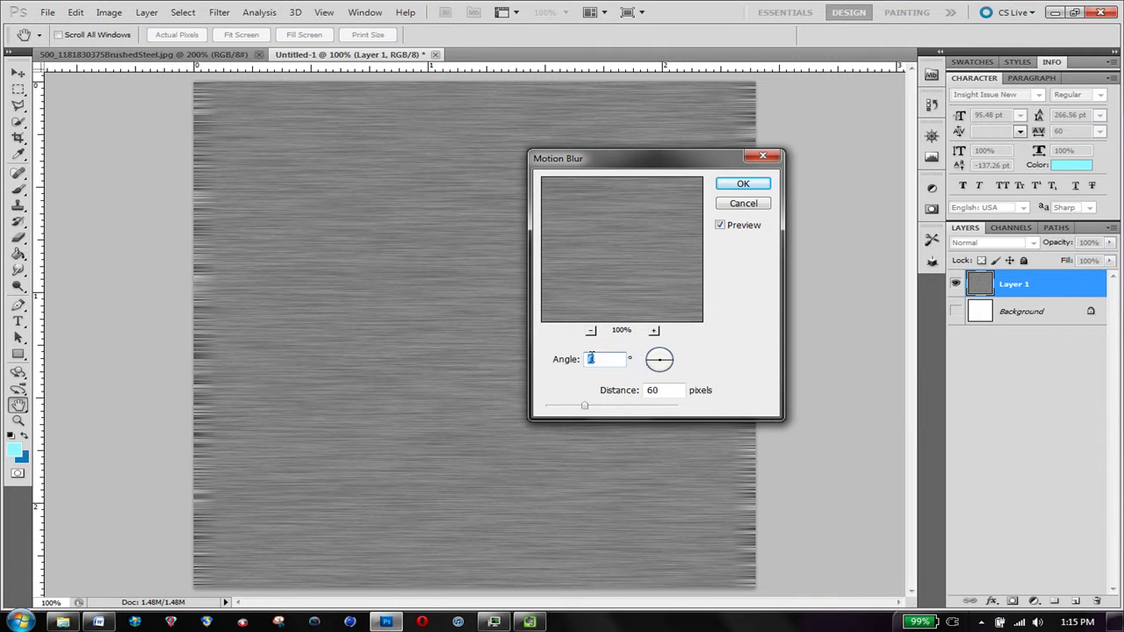
{"action": "left_click", "coordinate": [651, 364]}
{"action": "left_click_drag", "start_coordinate": [651, 364], "coordinate": [680, 360]}
{"action": "left_click_drag", "start_coordinate": [584, 407], "coordinate": [637, 411]}
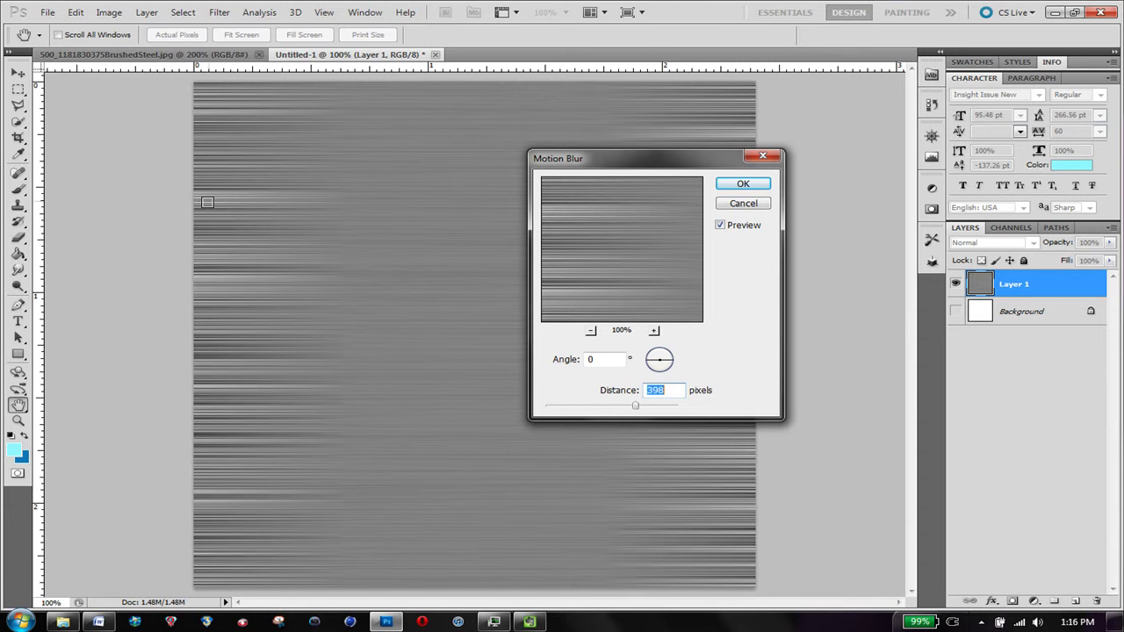
{"action": "left_click", "coordinate": [485, 274]}
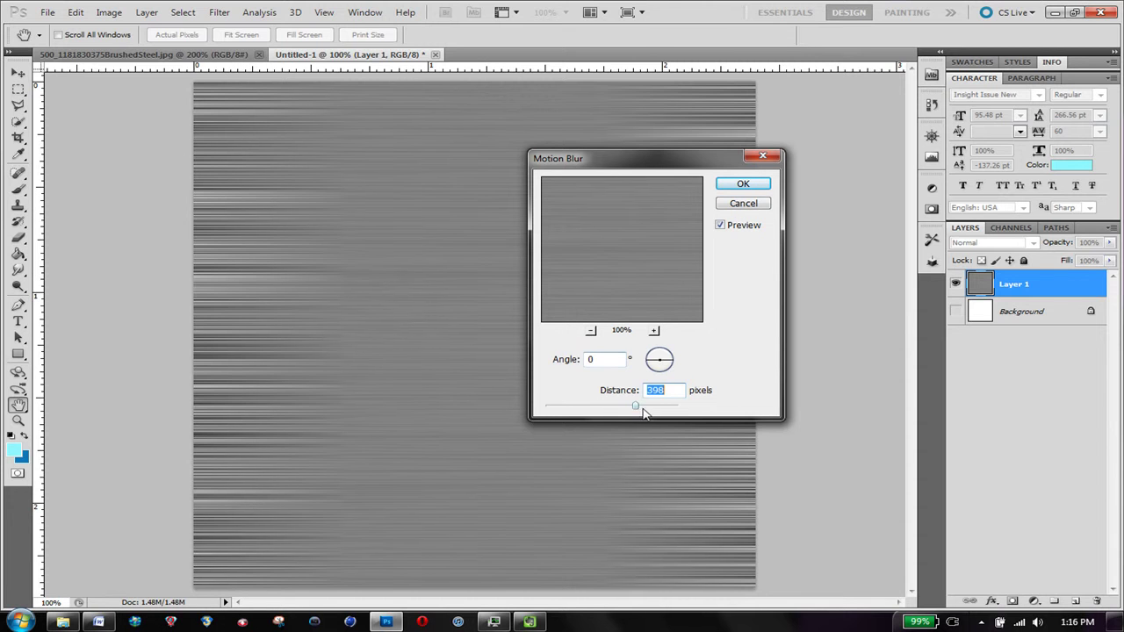
{"action": "left_click_drag", "start_coordinate": [639, 413], "coordinate": [587, 408]}
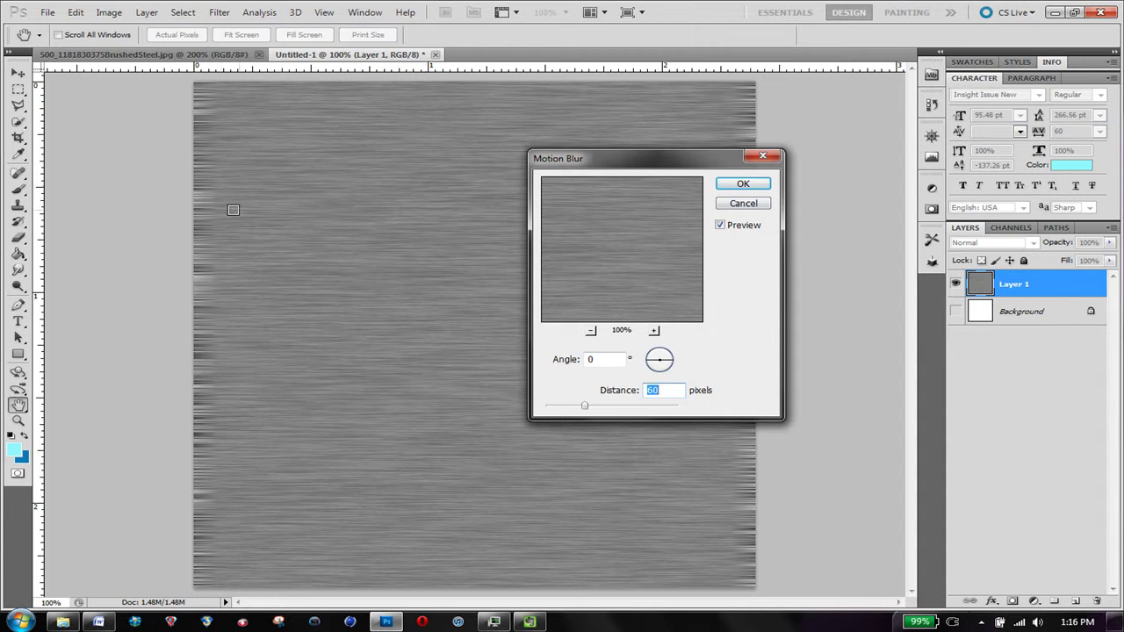
{"action": "left_click", "coordinate": [205, 196]}
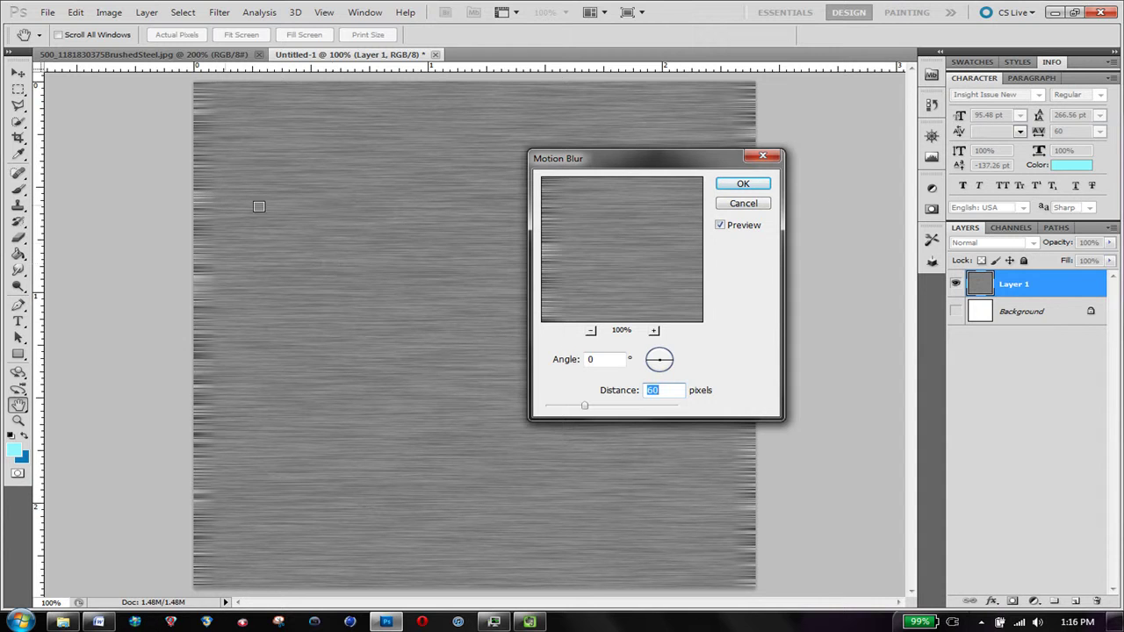
{"action": "left_click", "coordinate": [448, 242]}
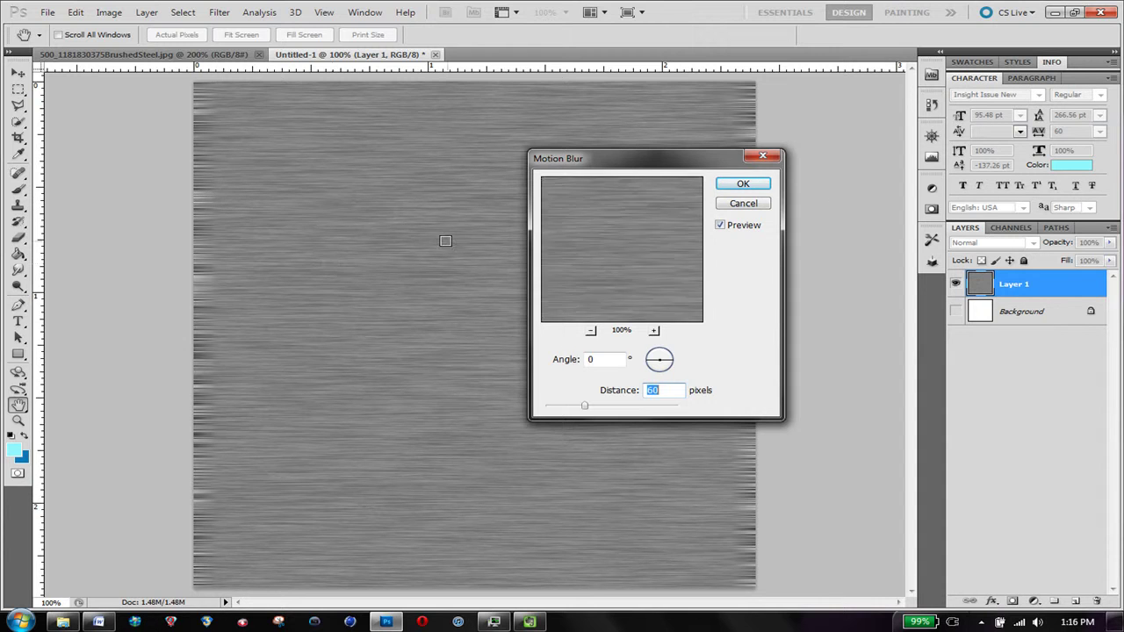
{"action": "left_click", "coordinate": [734, 187]}
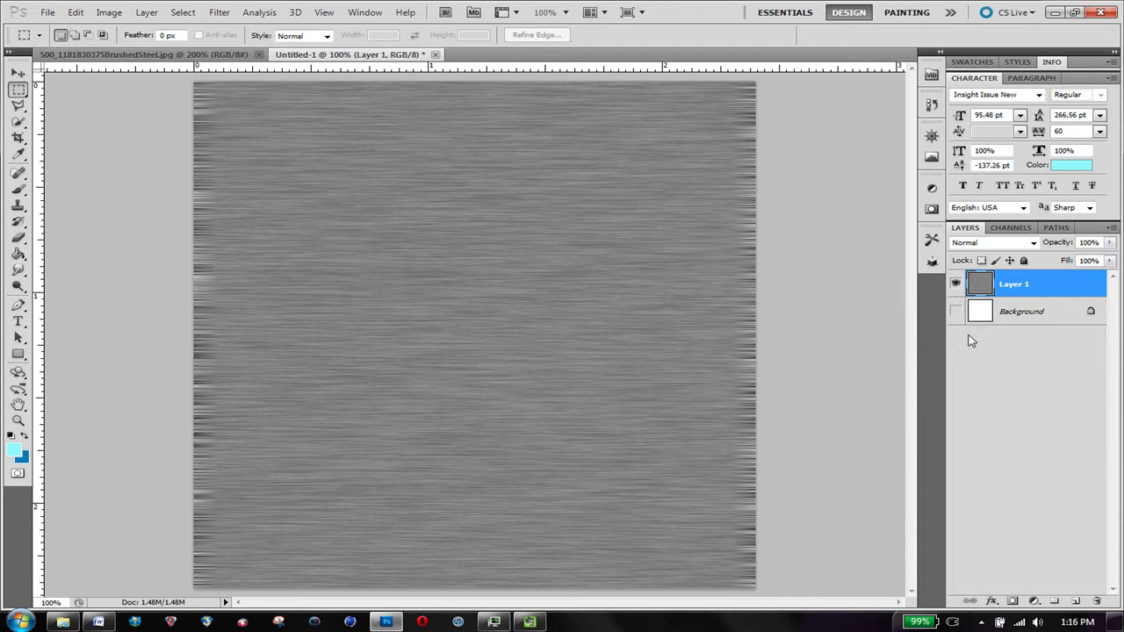
- Duplicate Layer 1 and set the copy's blend mode to Overlay with lowered opacity
{"action": "key", "text": "ctrl+j"}
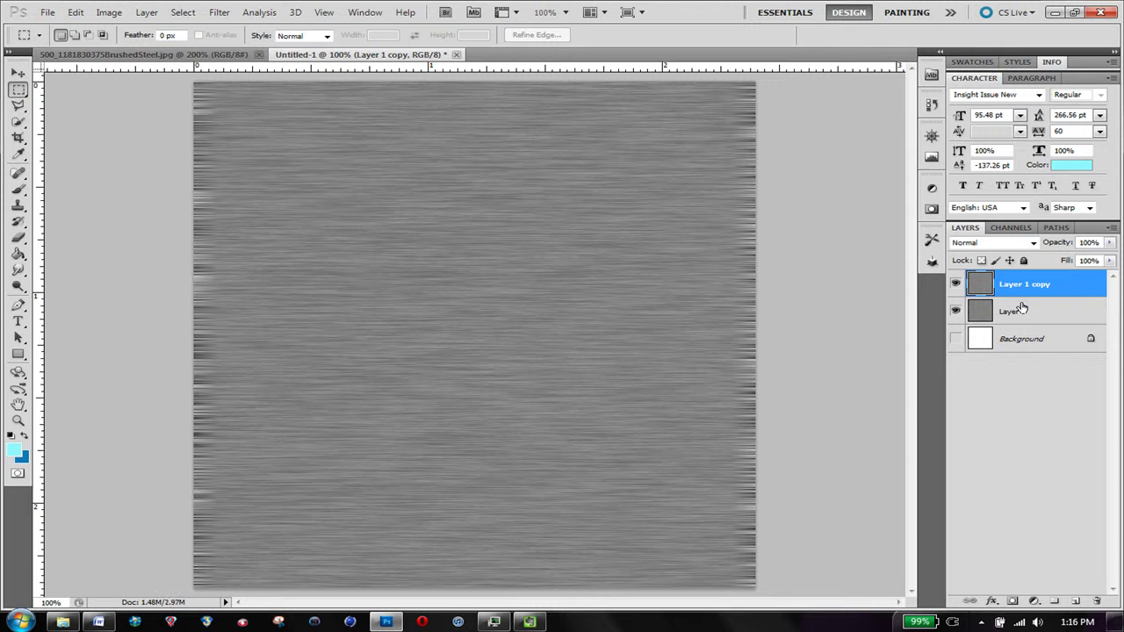
{"action": "left_click", "coordinate": [1032, 243]}
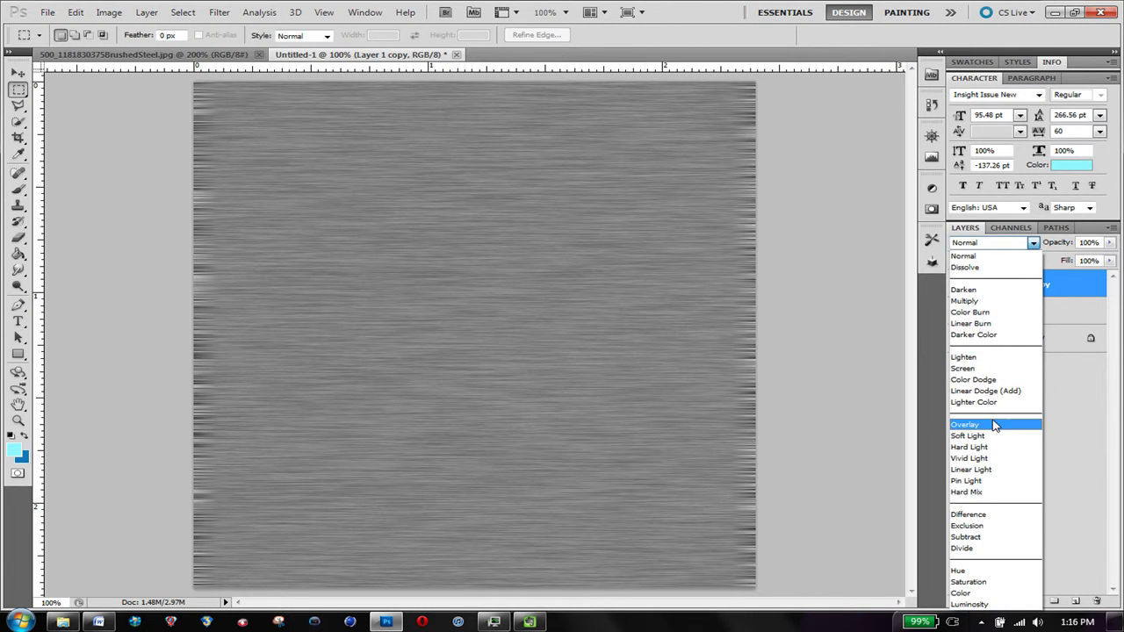
{"action": "left_click", "coordinate": [994, 425]}
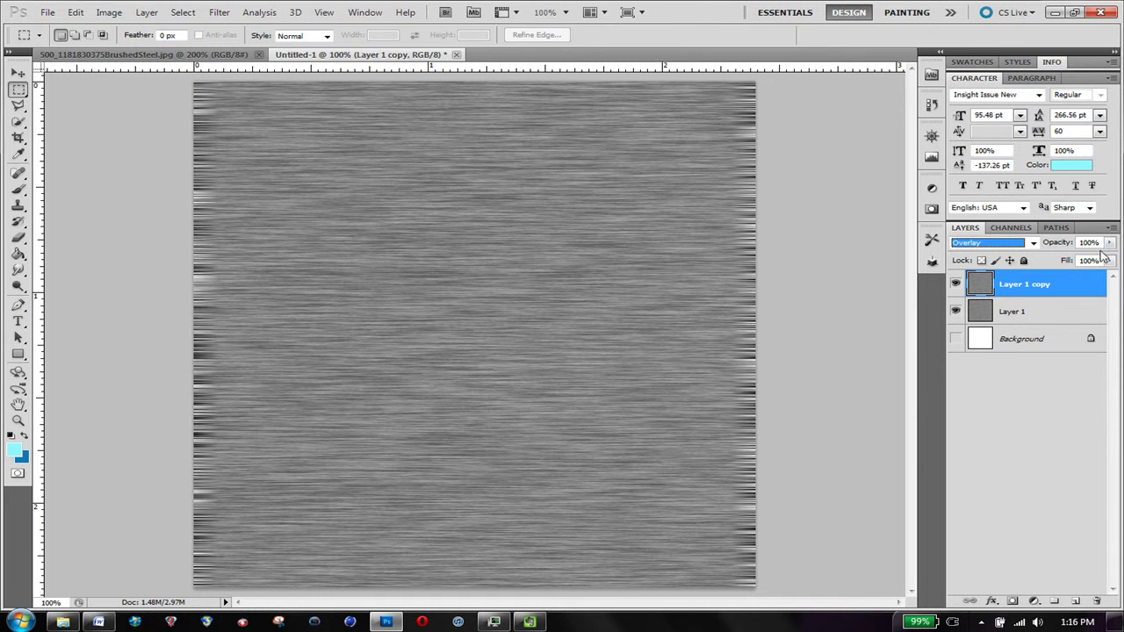
{"action": "left_click_drag", "start_coordinate": [1071, 246], "coordinate": [1043, 245]}
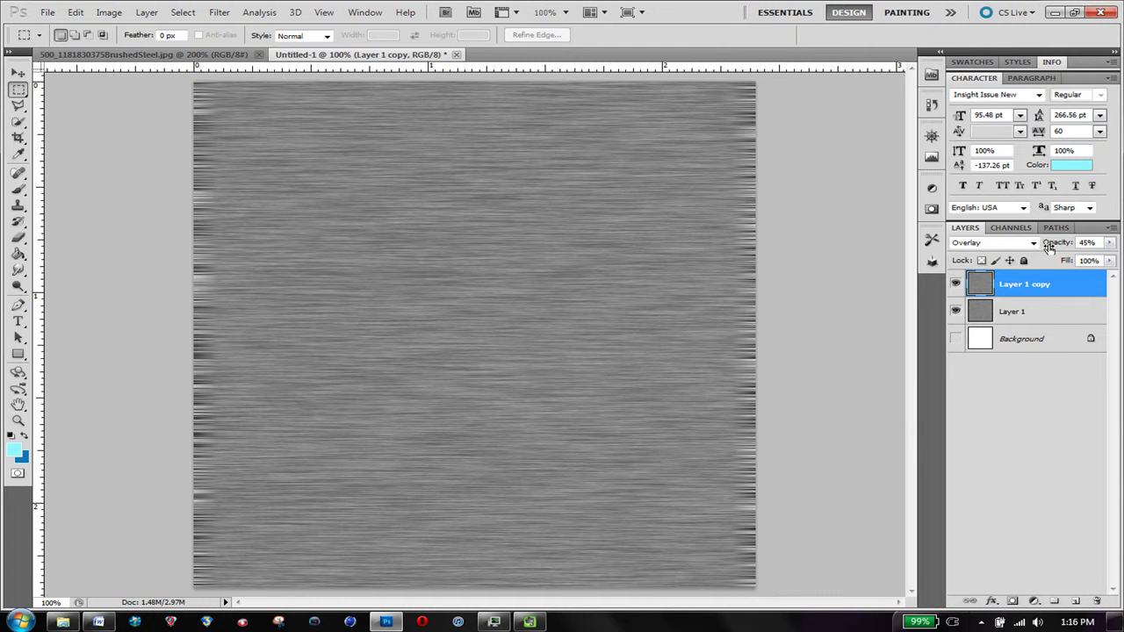
{"action": "left_click_drag", "start_coordinate": [1048, 246], "coordinate": [1071, 245]}
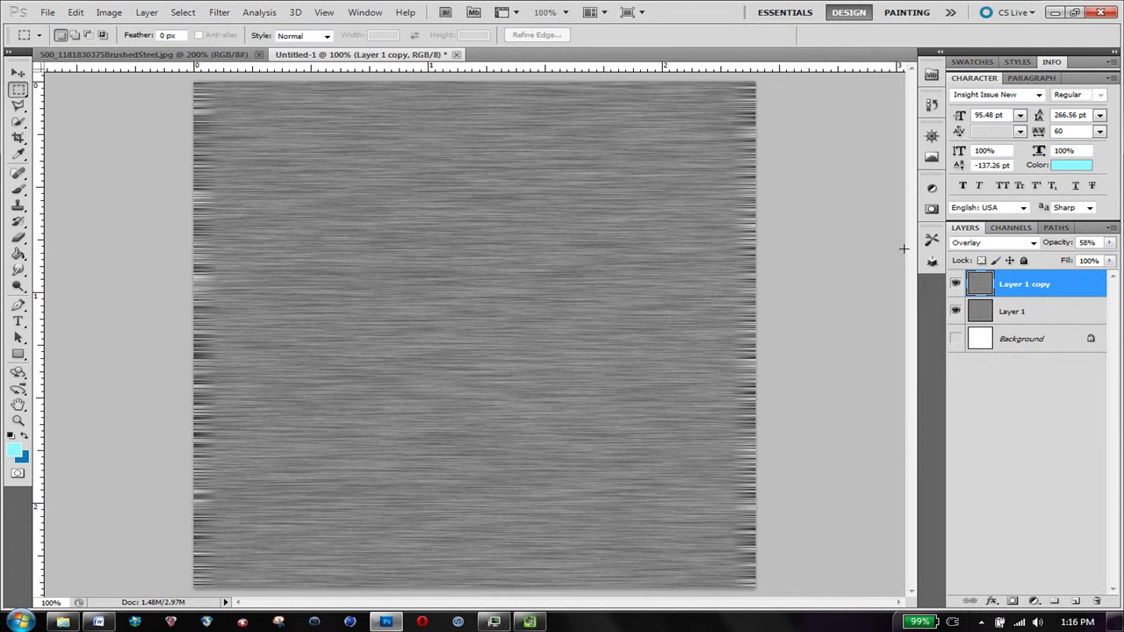
- Compare Layer 1 copy hidden and shown, then settle its opacity at 49%
{"action": "left_click", "coordinate": [956, 285]}
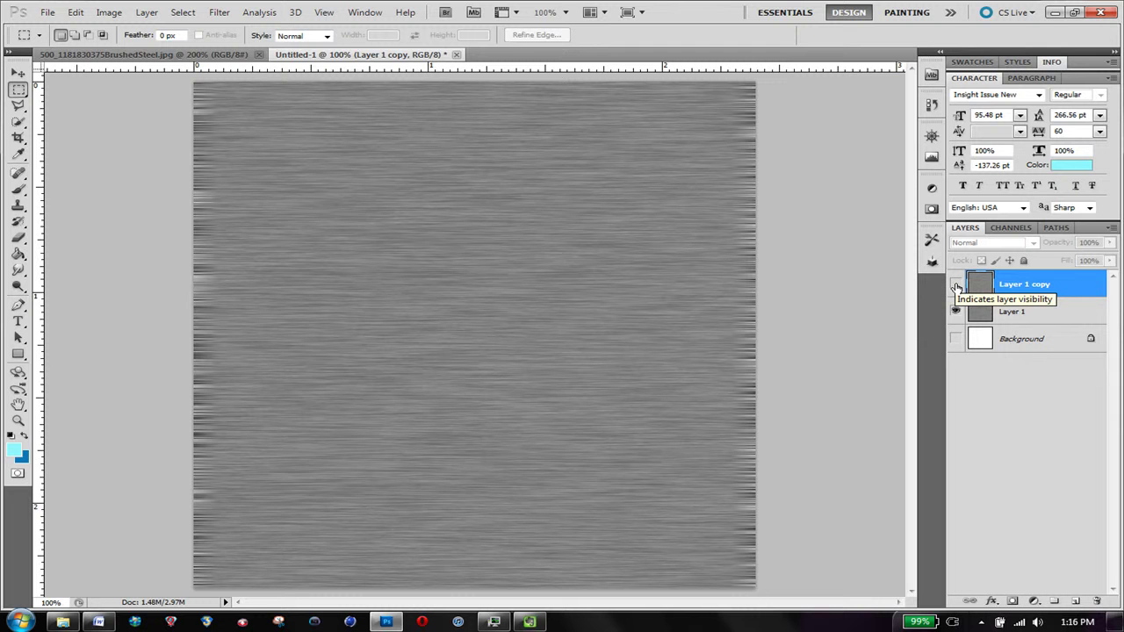
{"action": "left_click", "coordinate": [955, 285]}
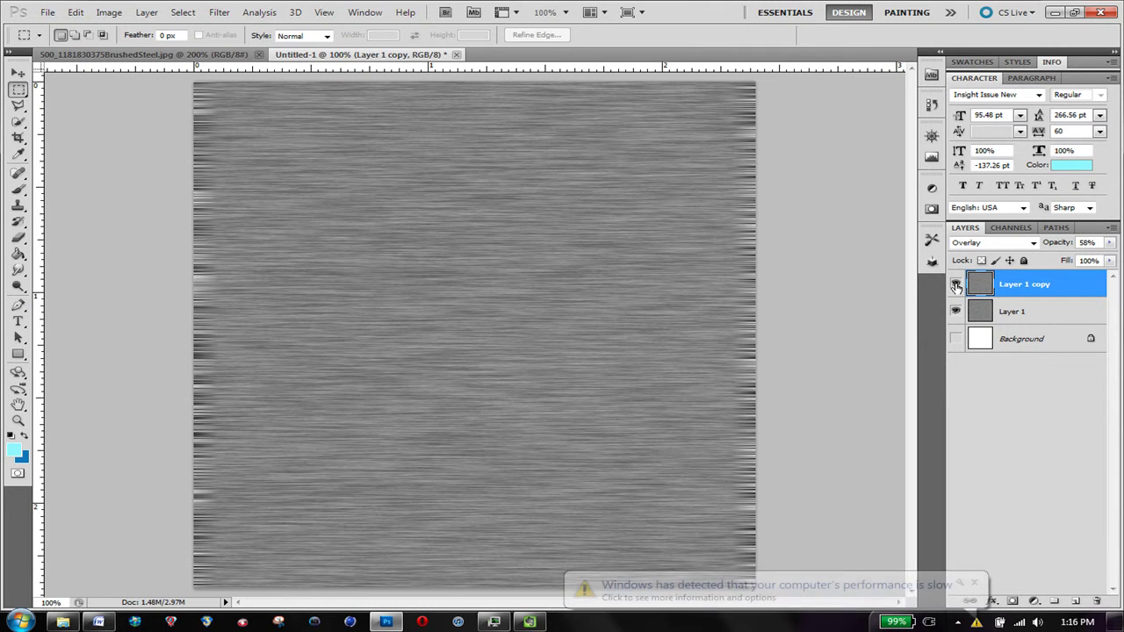
{"action": "left_click", "coordinate": [955, 285]}
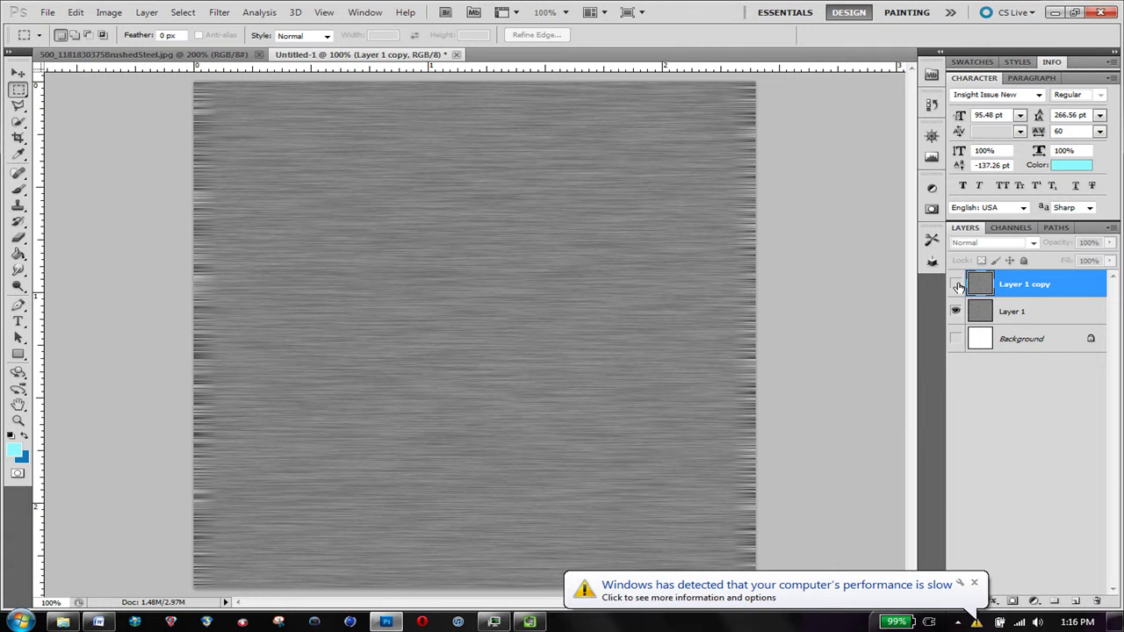
{"action": "left_click", "coordinate": [956, 285]}
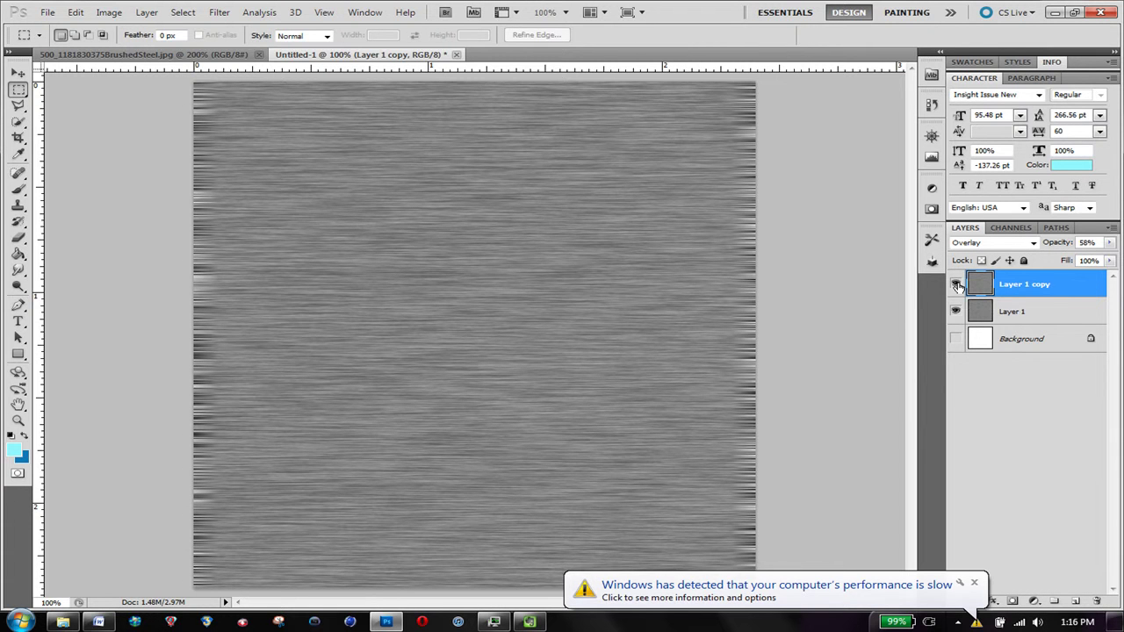
{"action": "left_click_drag", "start_coordinate": [1065, 245], "coordinate": [1057, 246]}
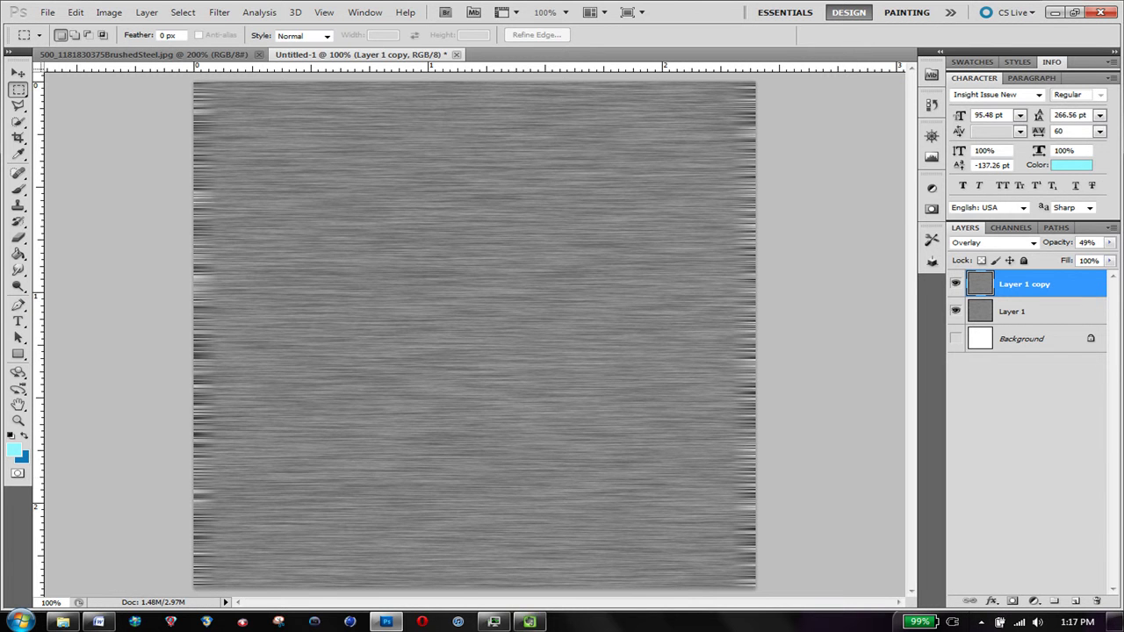
{"action": "left_click", "coordinate": [529, 621]}
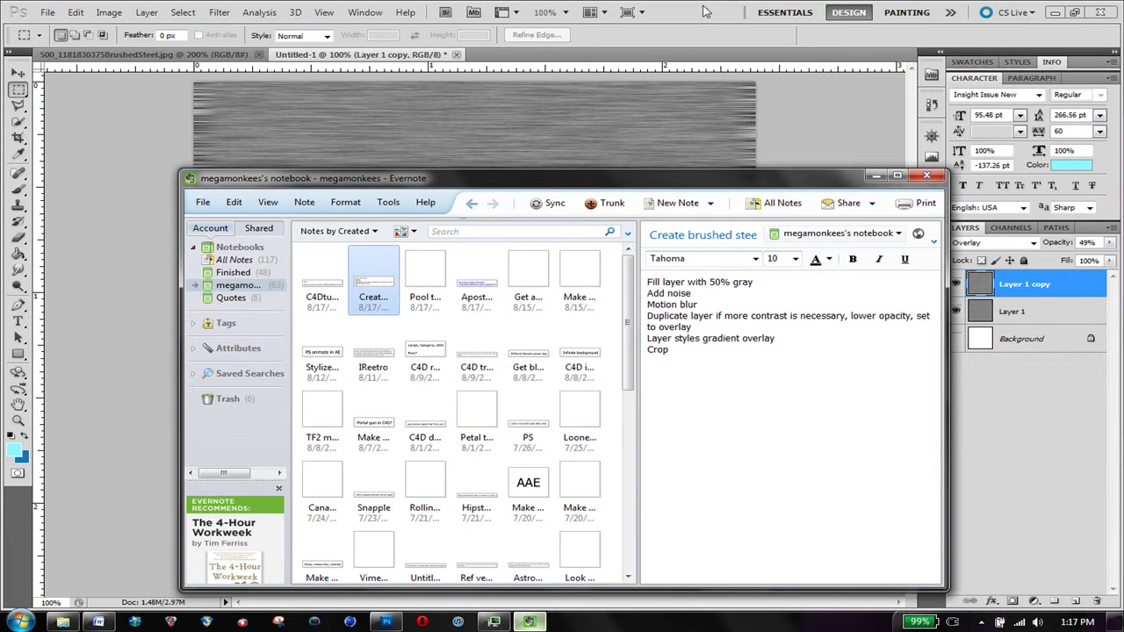
{"action": "left_click", "coordinate": [698, 7]}
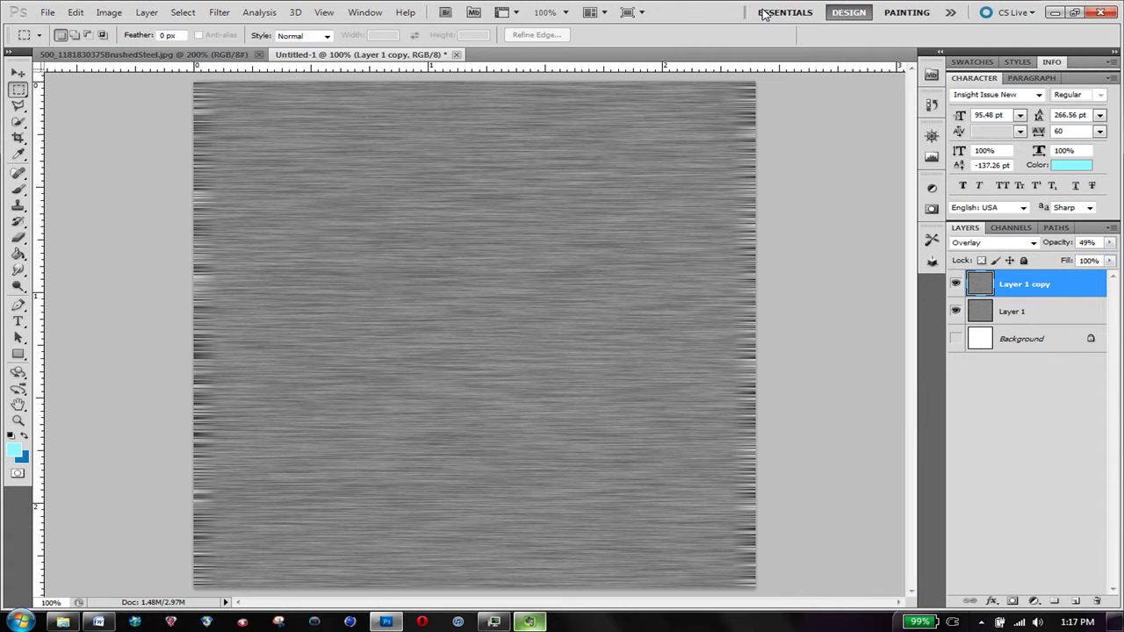
- Add a Radial Gradient Overlay in Normal blend to Layer 1's layer style
{"action": "double_click", "coordinate": [1015, 312]}
{"action": "double_click", "coordinate": [1055, 314]}
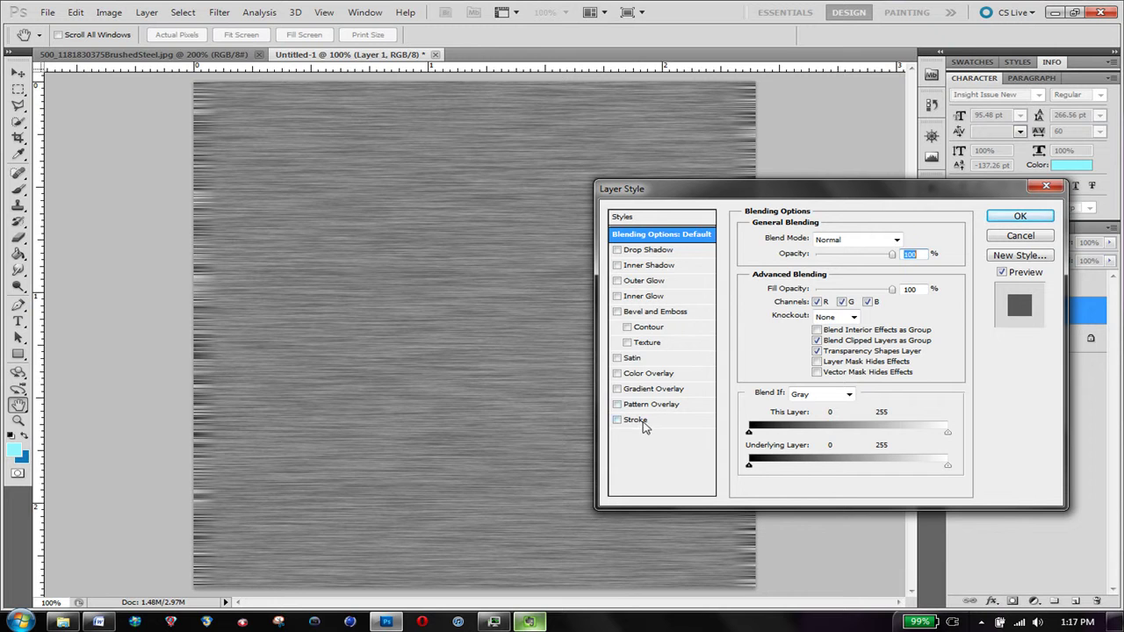
{"action": "left_click", "coordinate": [651, 391]}
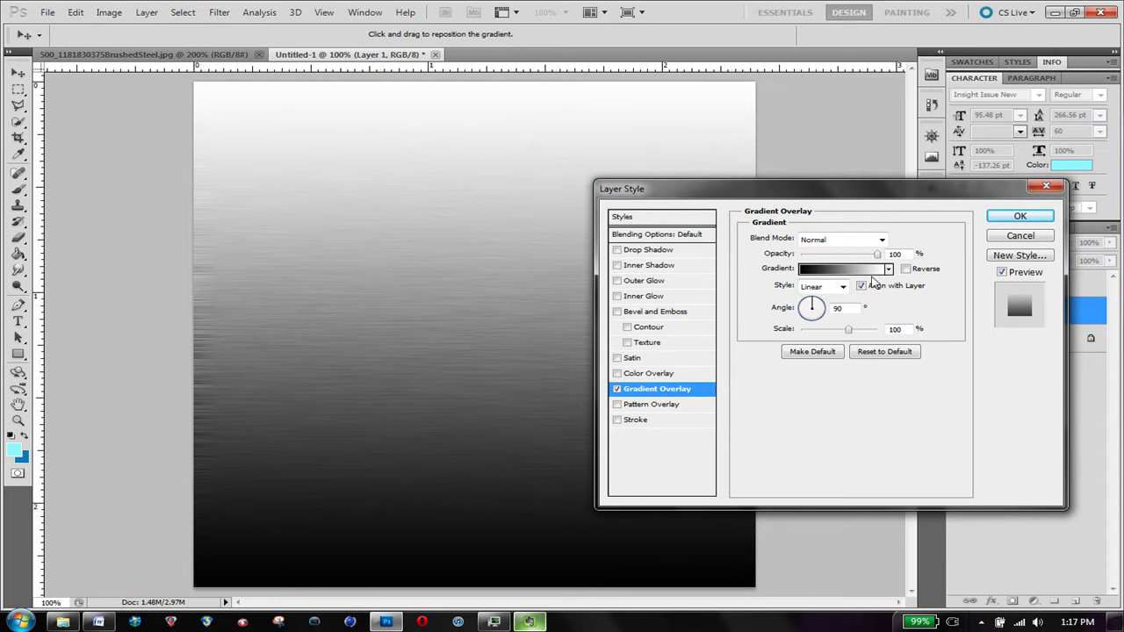
{"action": "left_click", "coordinate": [876, 240]}
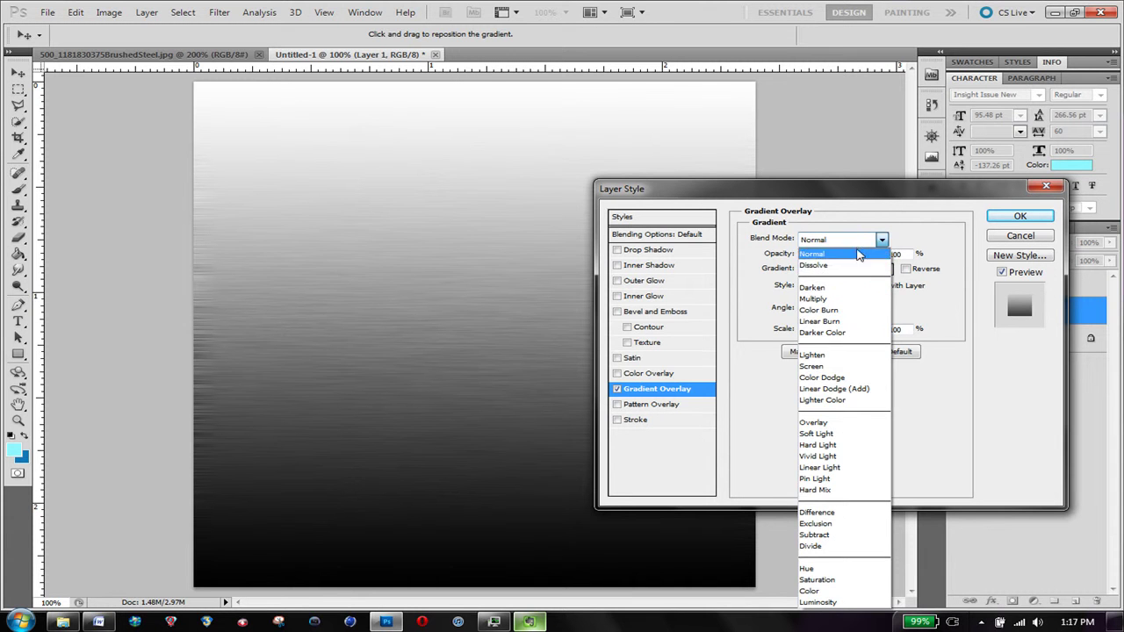
{"action": "left_click", "coordinate": [857, 254]}
{"action": "left_click", "coordinate": [841, 287]}
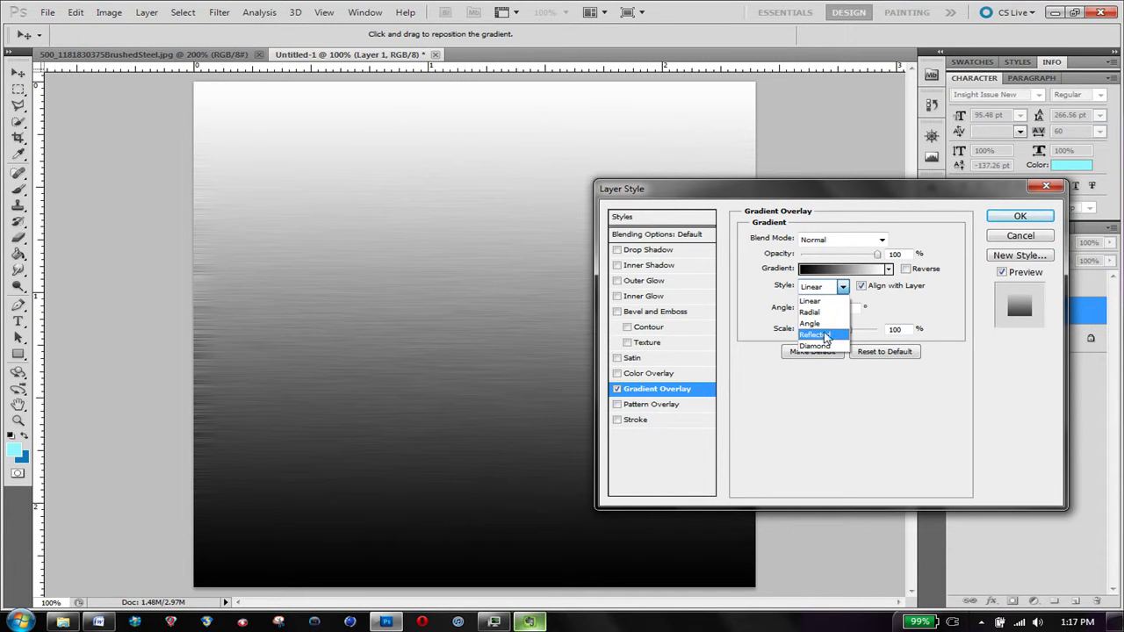
{"action": "left_click", "coordinate": [826, 313]}
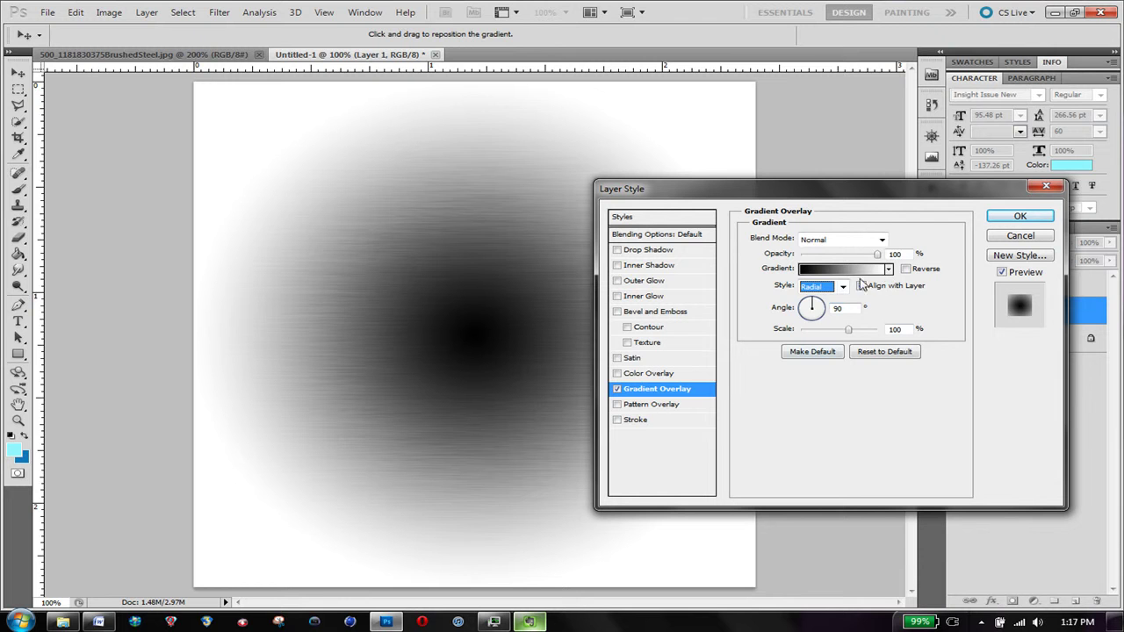
- Align the radial gradient with the layer, shift its centre up-right, and reverse it
{"action": "left_click", "coordinate": [861, 285]}
{"action": "left_click_drag", "start_coordinate": [494, 326], "coordinate": [557, 246]}
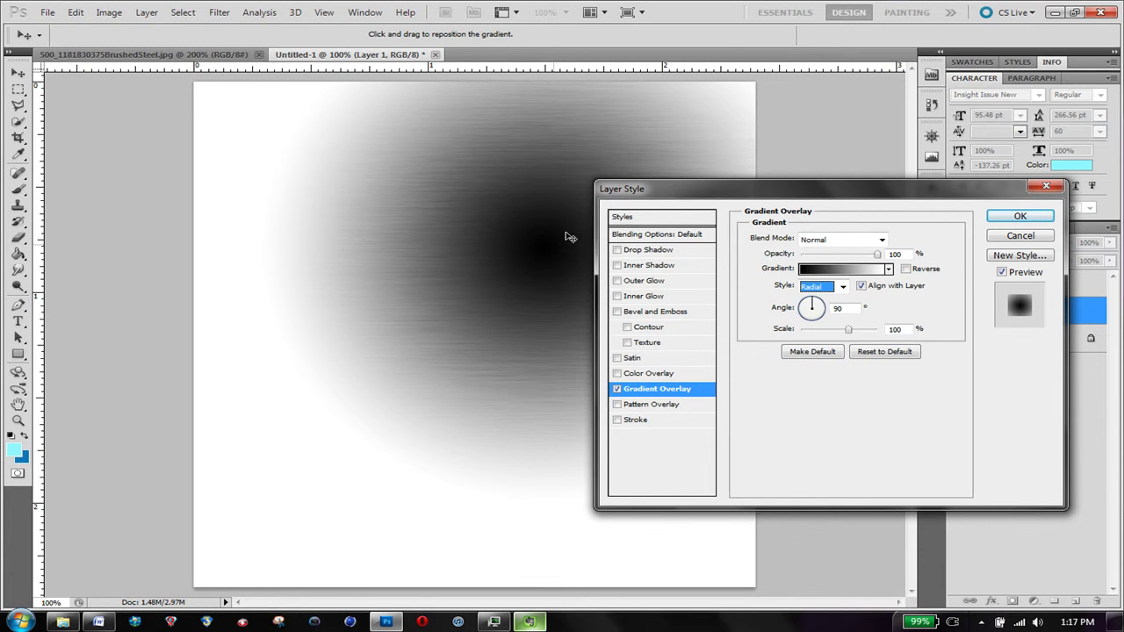
{"action": "left_click", "coordinate": [908, 272]}
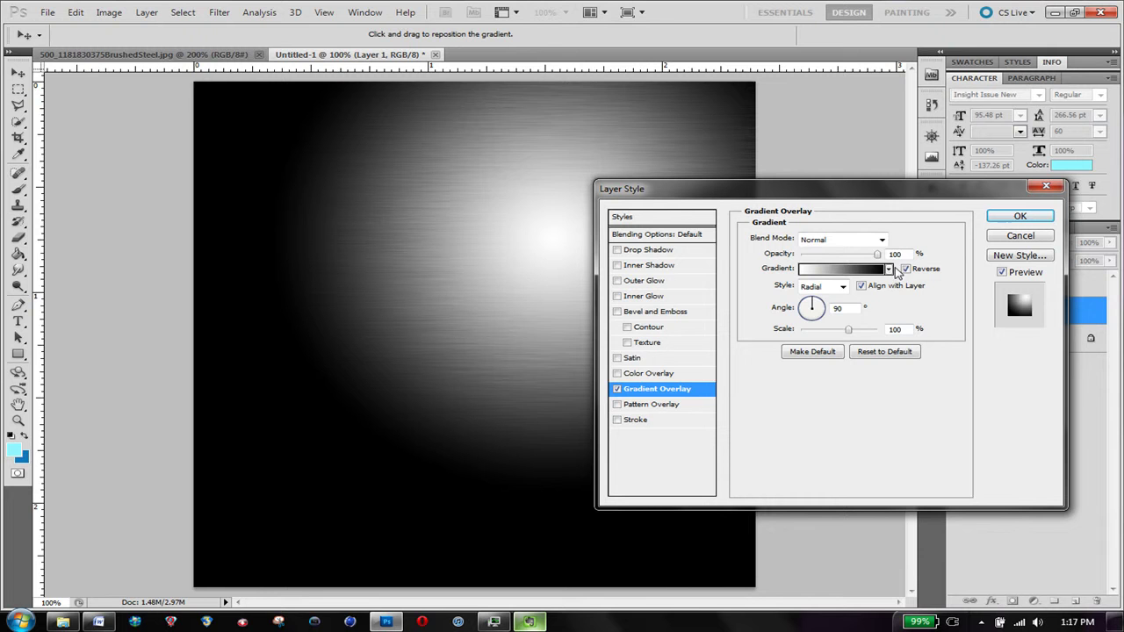
{"action": "left_click", "coordinate": [843, 287]}
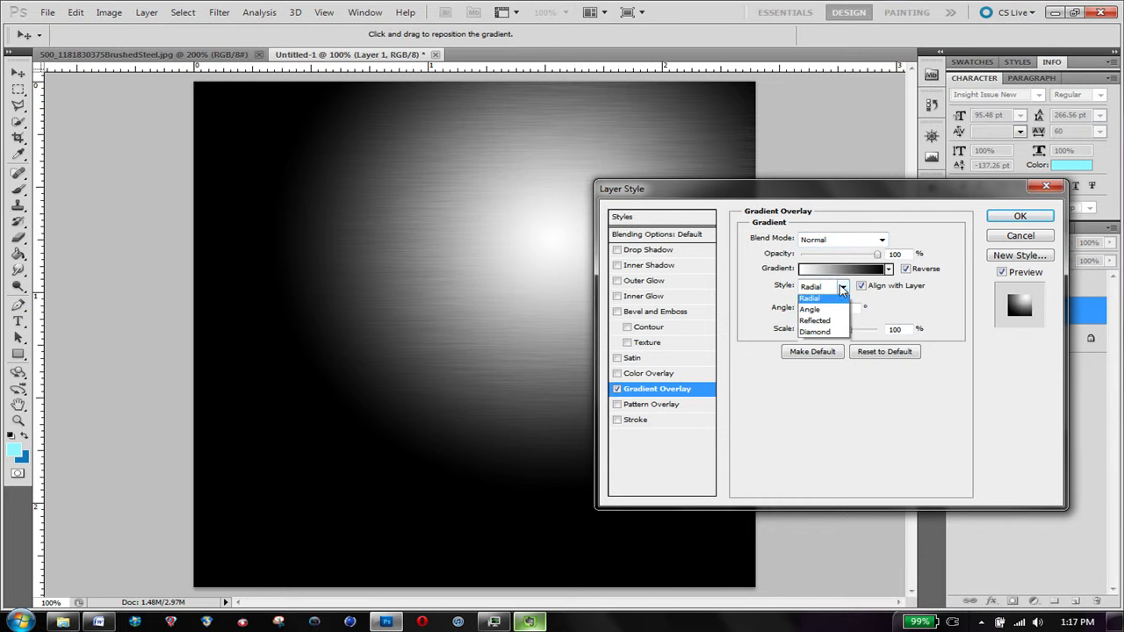
{"action": "left_click", "coordinate": [845, 289]}
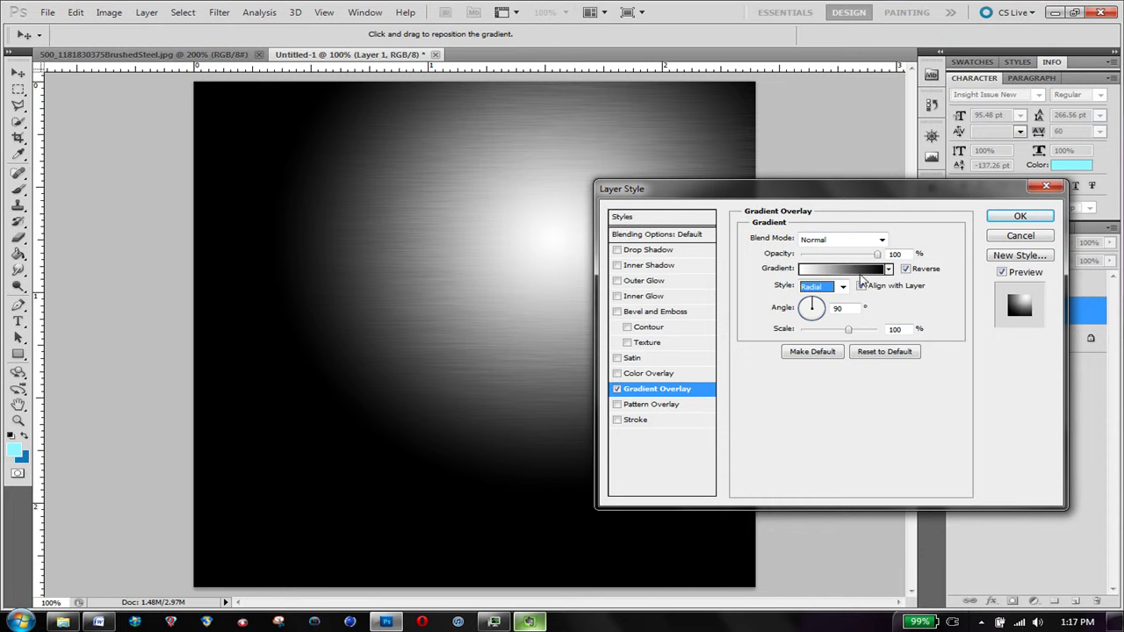
{"action": "left_click", "coordinate": [879, 240]}
- Set the gradient overlay to Overlay blend at 39% opacity and move the highlight up-right
{"action": "left_click", "coordinate": [875, 241]}
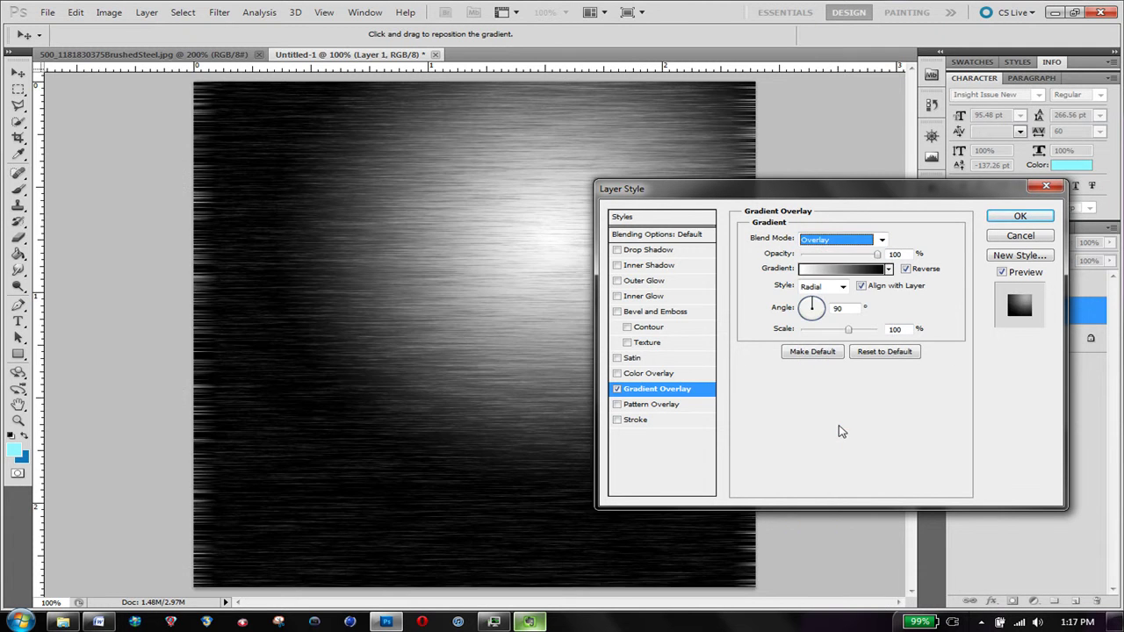
{"action": "left_click", "coordinate": [848, 246]}
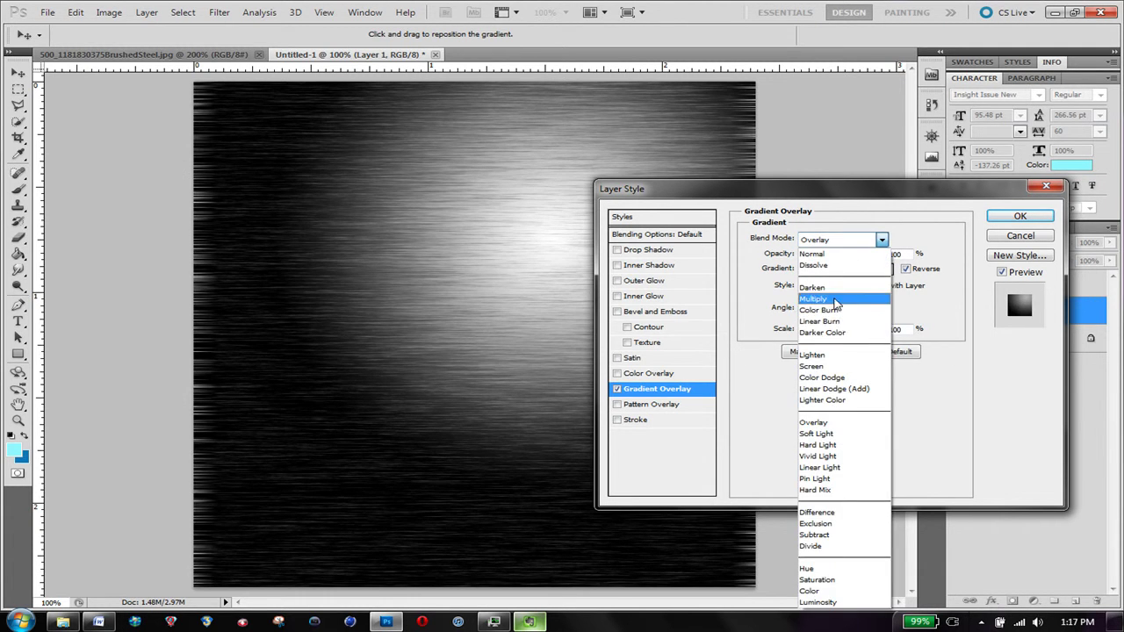
{"action": "left_click", "coordinate": [836, 302]}
{"action": "left_click", "coordinate": [843, 240]}
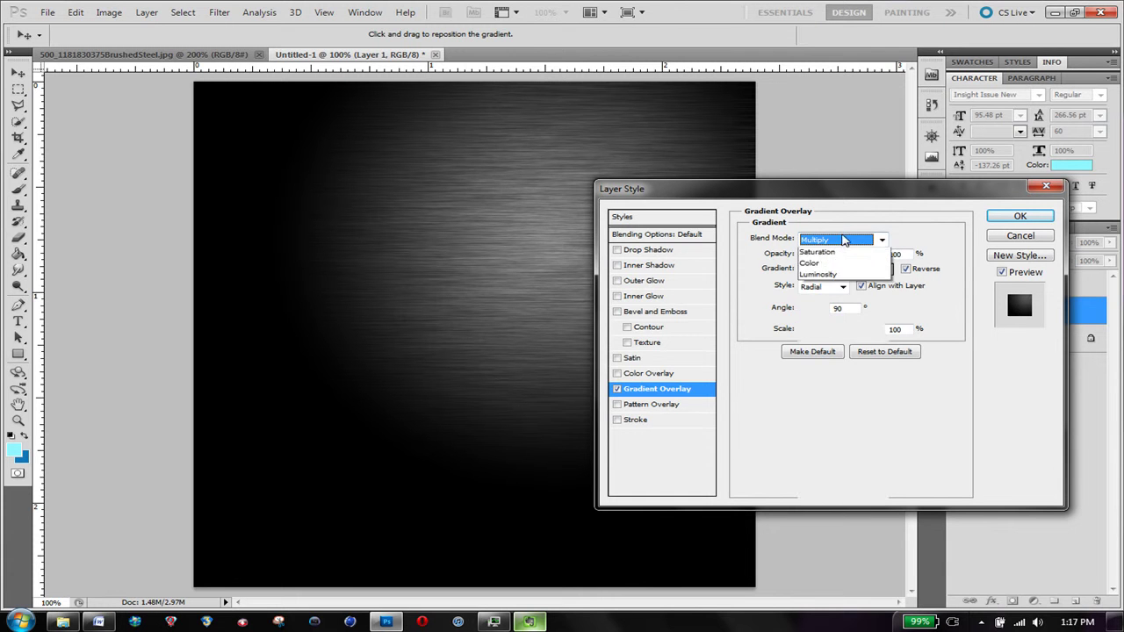
{"action": "left_click", "coordinate": [825, 428]}
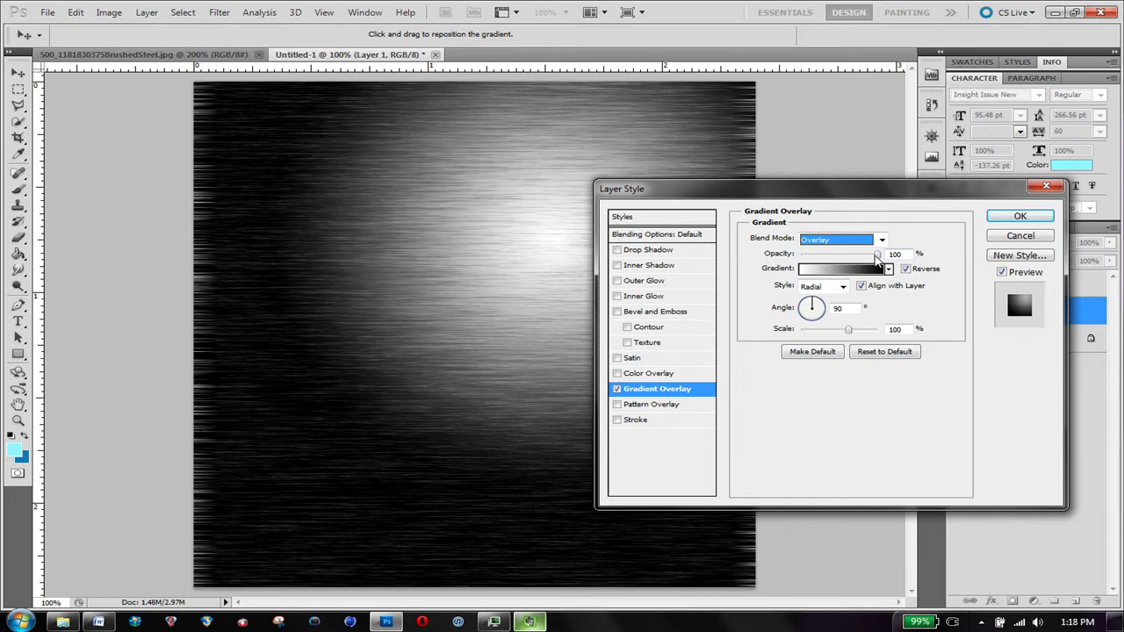
{"action": "left_click_drag", "start_coordinate": [877, 254], "coordinate": [831, 258]}
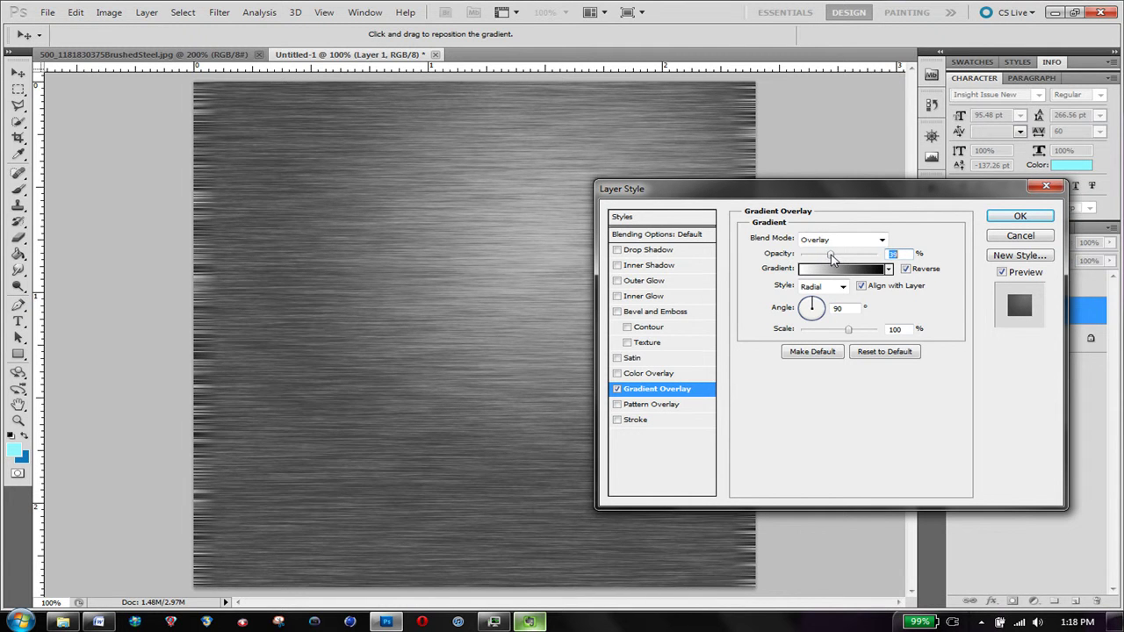
{"action": "left_click_drag", "start_coordinate": [784, 196], "coordinate": [896, 196]}
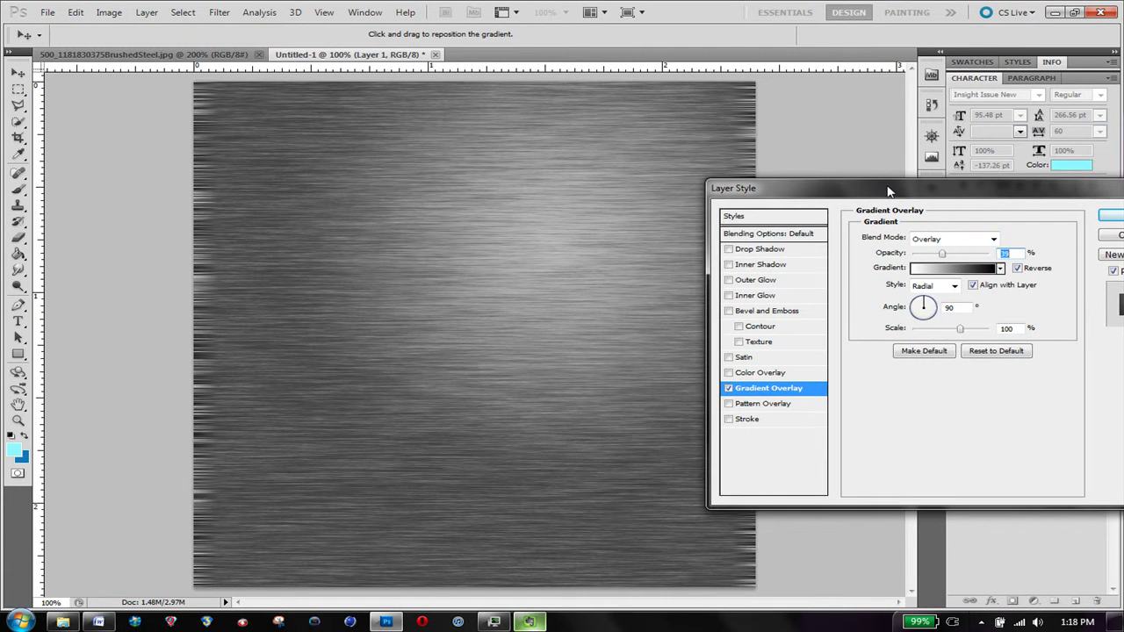
{"action": "left_click_drag", "start_coordinate": [542, 272], "coordinate": [574, 234]}
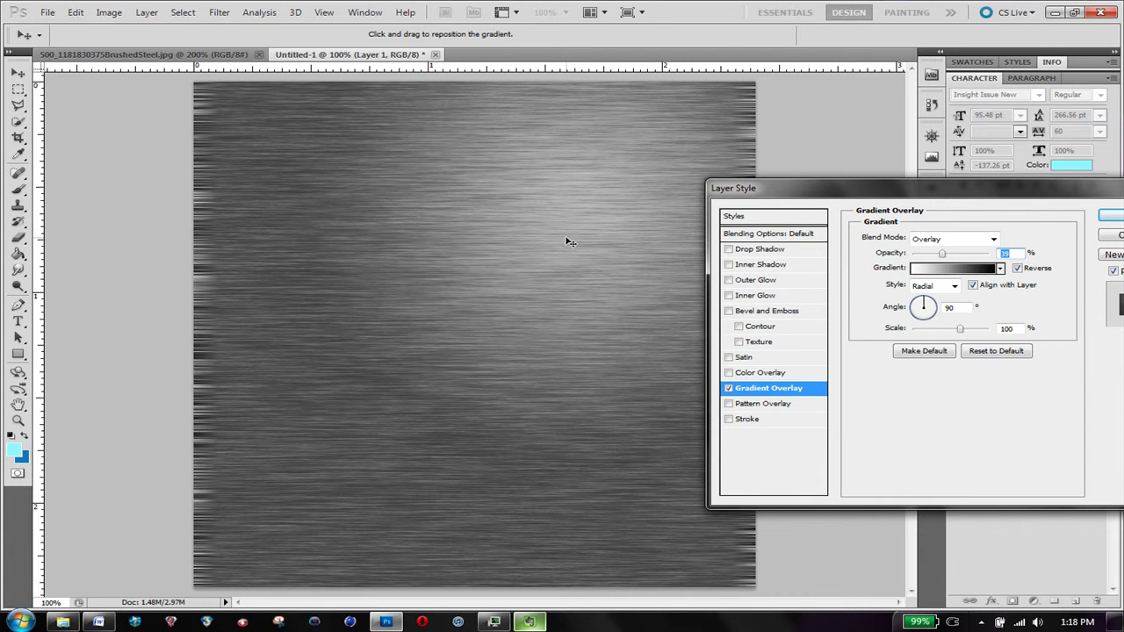
- Change the gradient overlay to Reflected style, center the light band, and commit it
{"action": "left_click", "coordinate": [954, 286]}
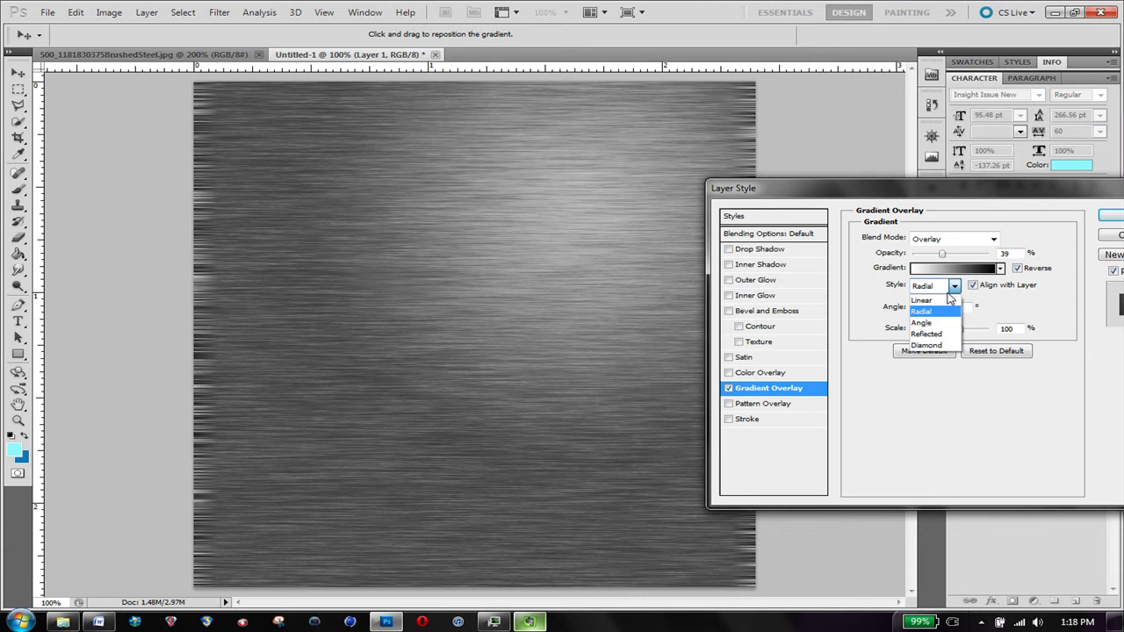
{"action": "left_click", "coordinate": [946, 301]}
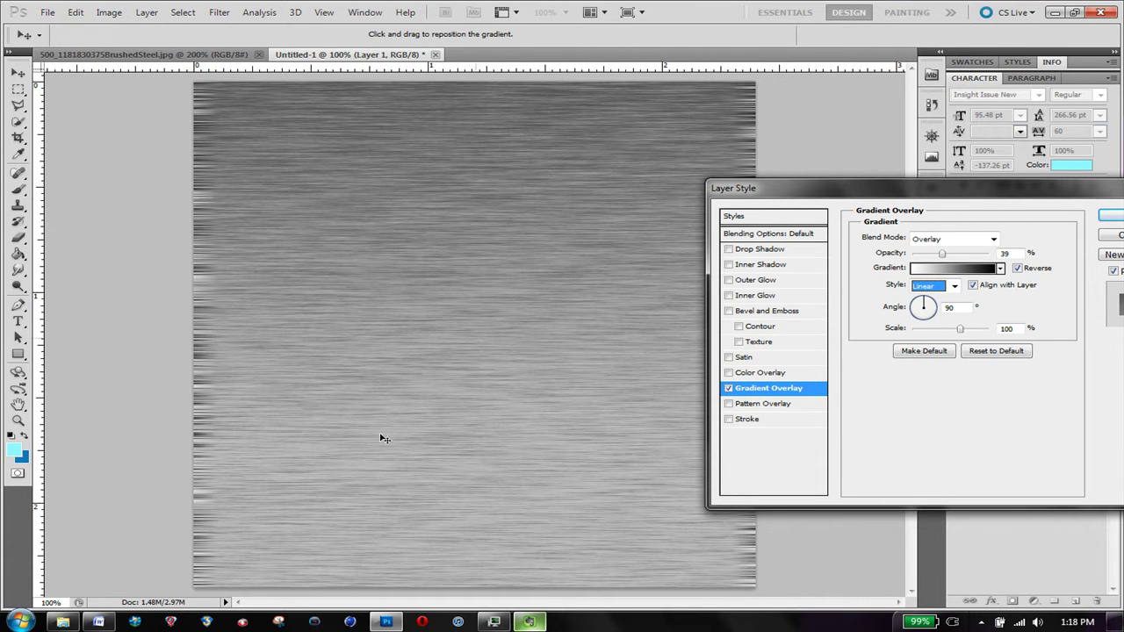
{"action": "left_click", "coordinate": [1017, 269]}
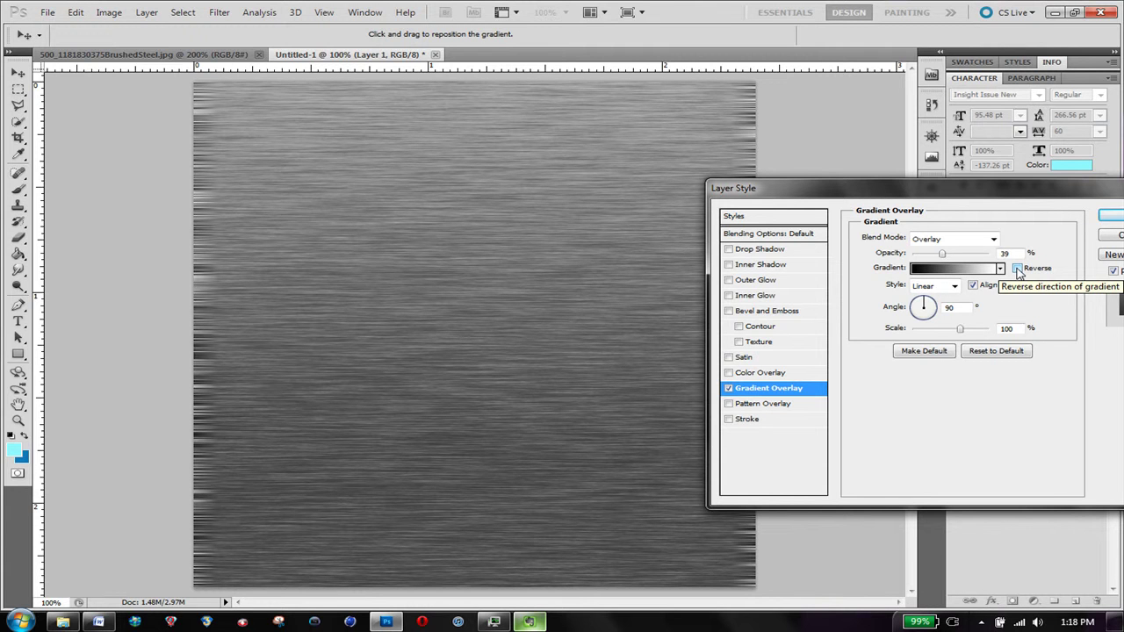
{"action": "left_click", "coordinate": [1017, 269]}
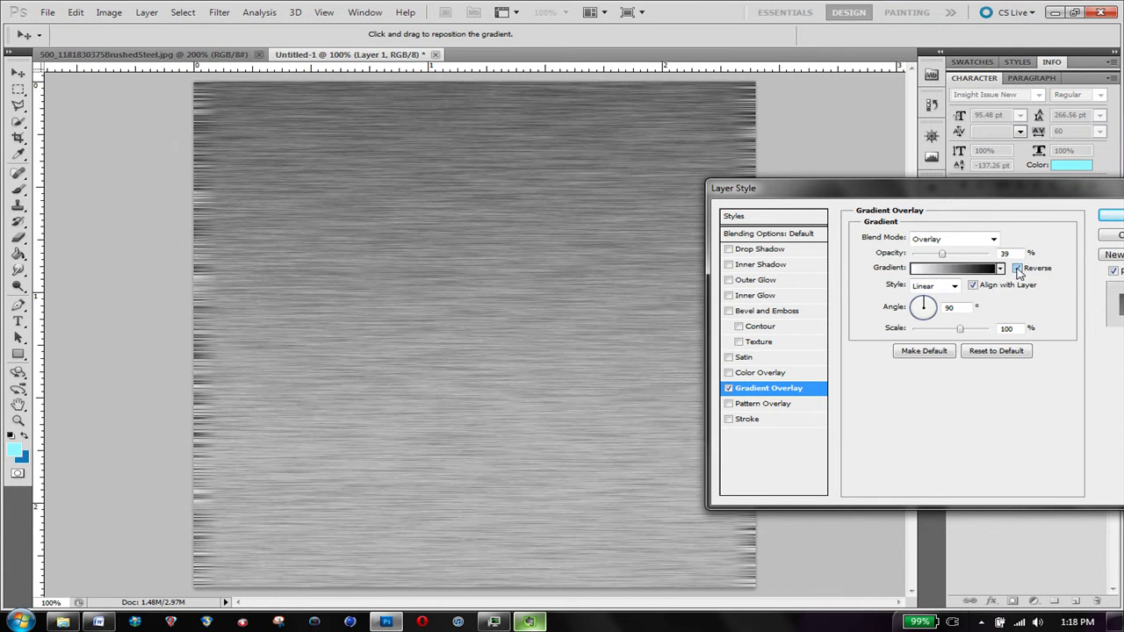
{"action": "left_click", "coordinate": [955, 286]}
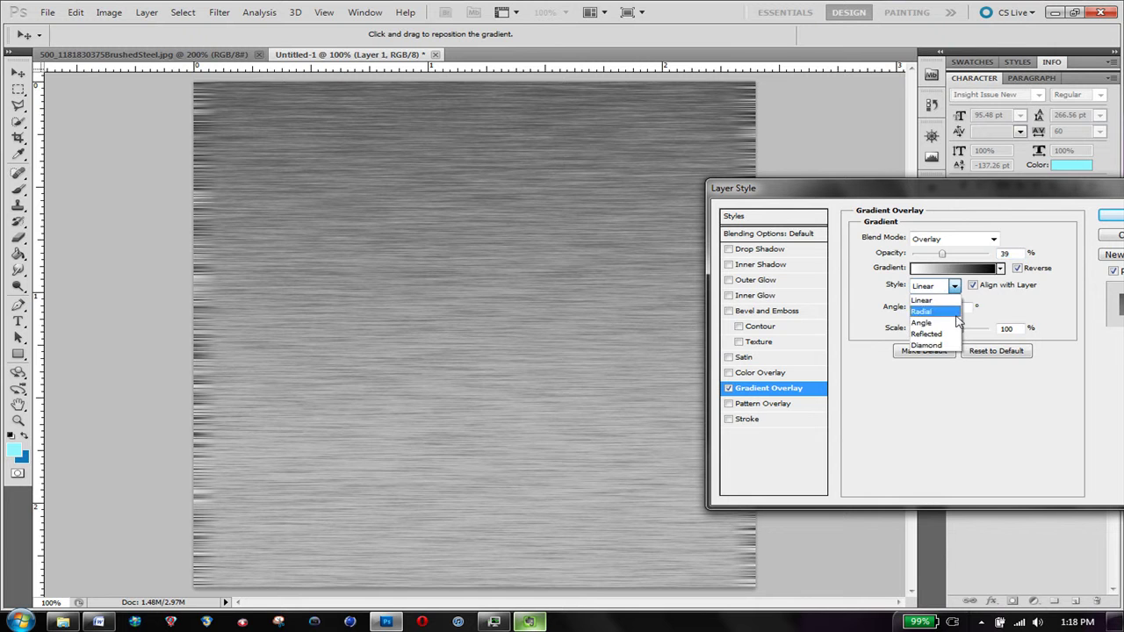
{"action": "left_click", "coordinate": [930, 334]}
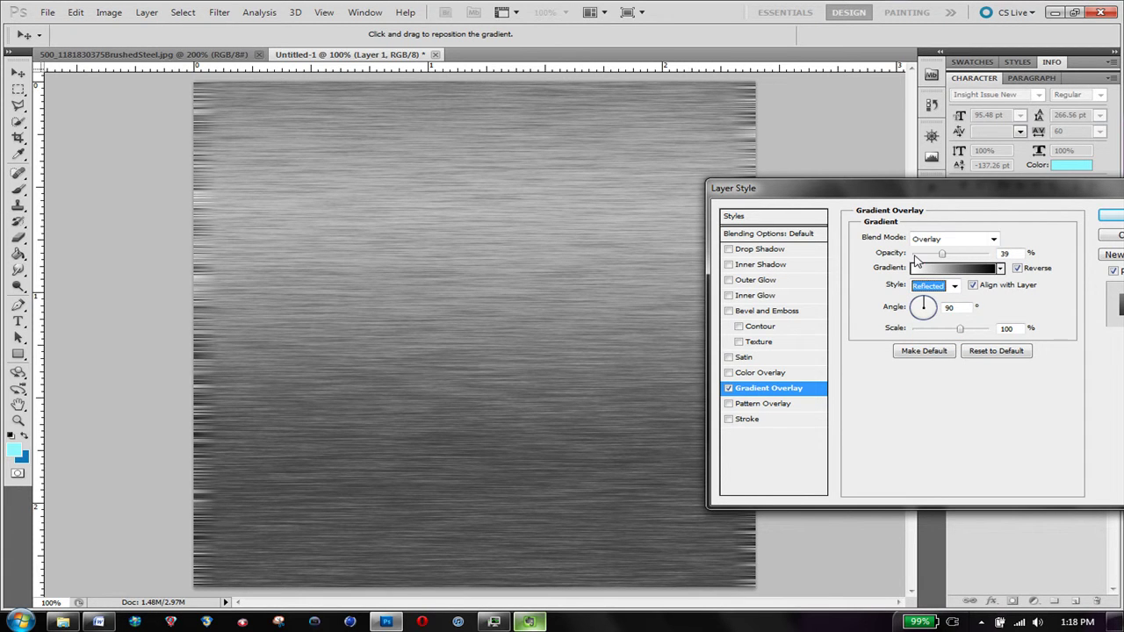
{"action": "left_click_drag", "start_coordinate": [539, 263], "coordinate": [518, 251]}
{"action": "left_click_drag", "start_coordinate": [1067, 197], "coordinate": [972, 195]}
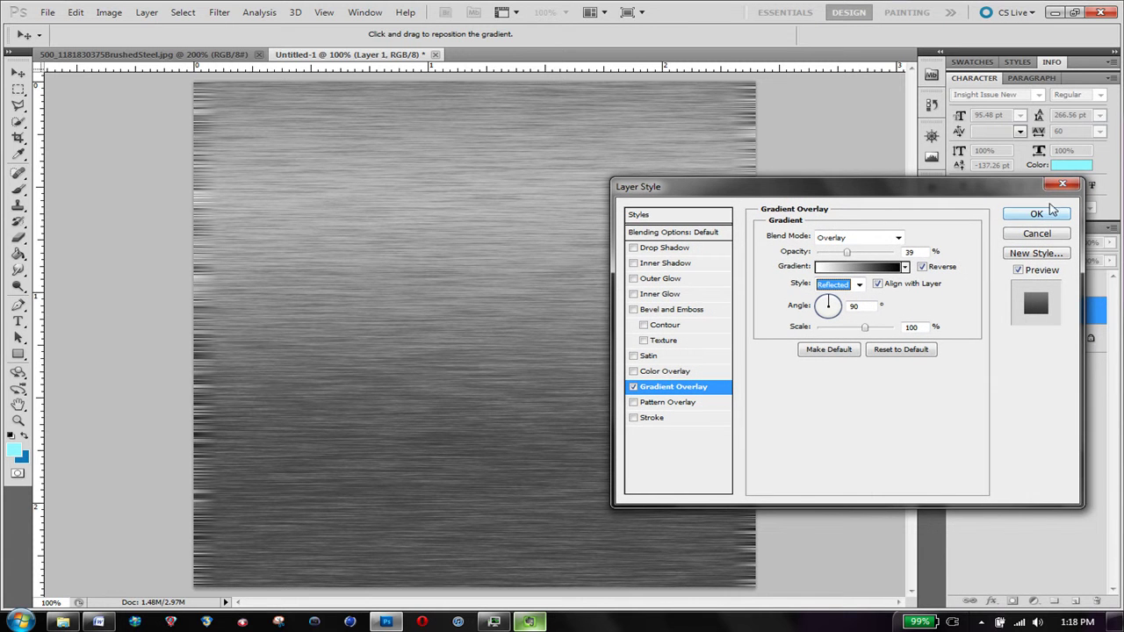
{"action": "left_click", "coordinate": [1036, 215]}
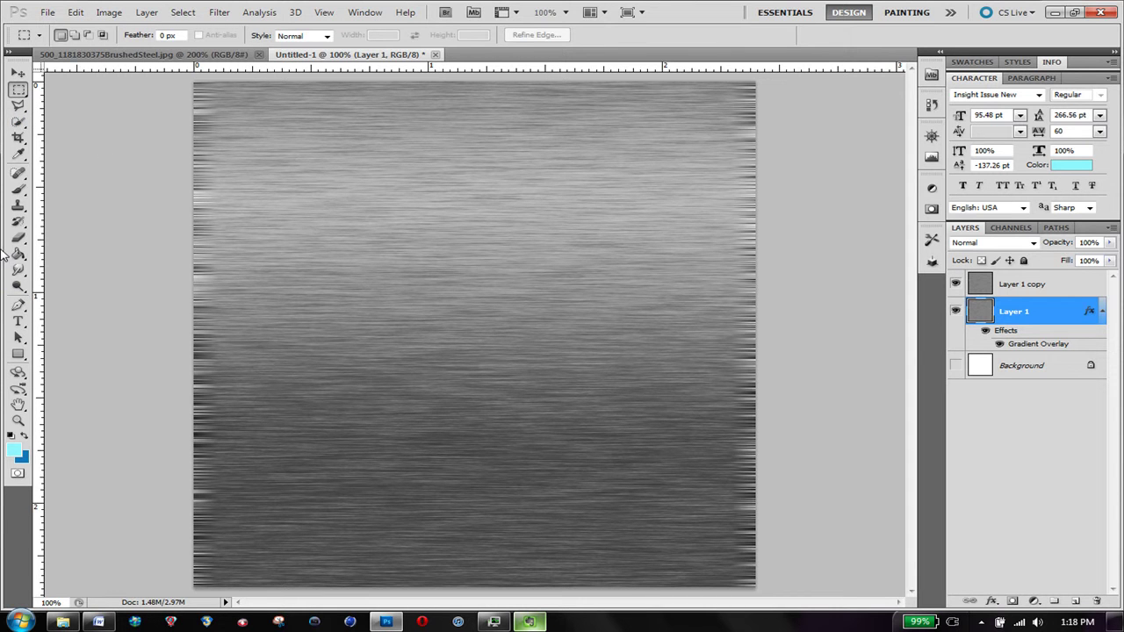
- Crop Untitled-1 inside the blurred edges, removing the ragged left and right streaks
{"action": "left_click", "coordinate": [18, 138]}
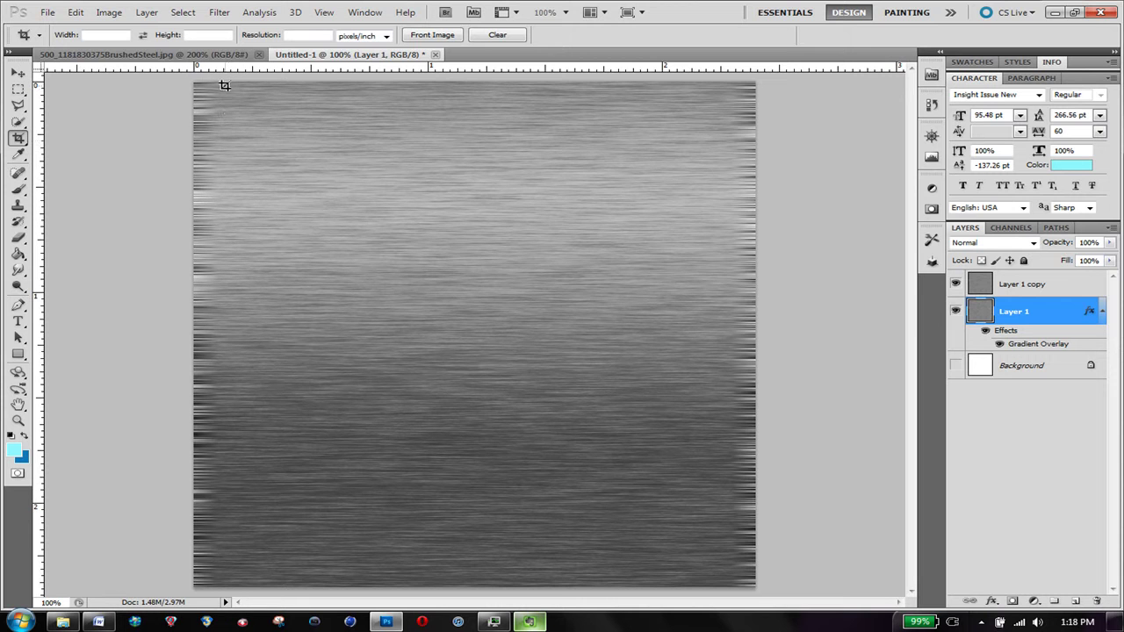
{"action": "left_click_drag", "start_coordinate": [226, 84], "coordinate": [725, 596]}
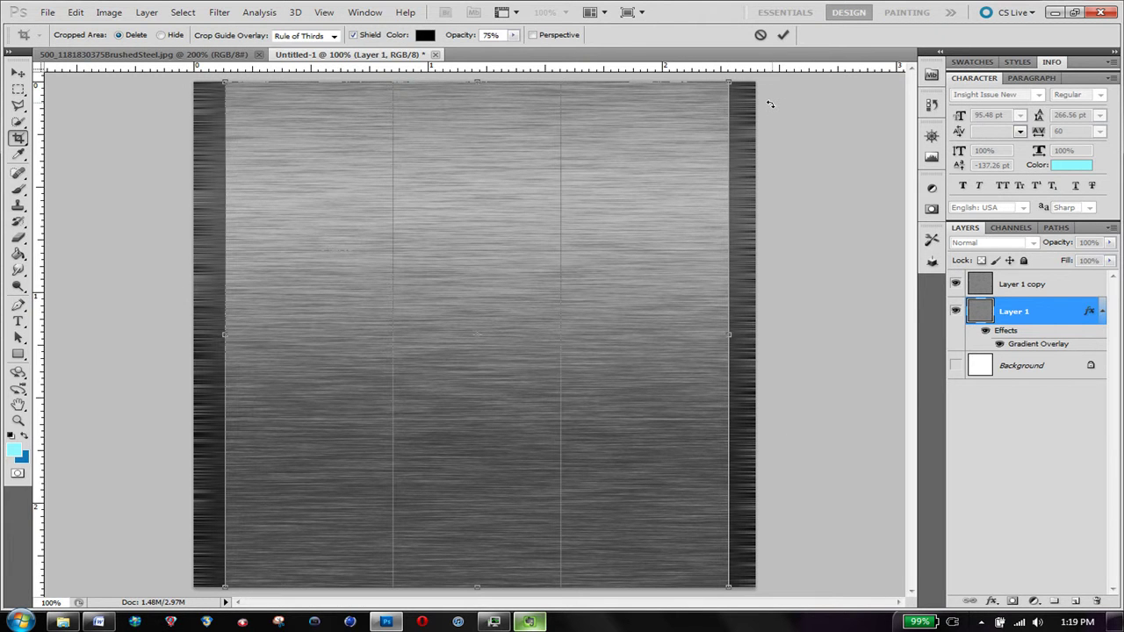
{"action": "left_click", "coordinate": [784, 35]}
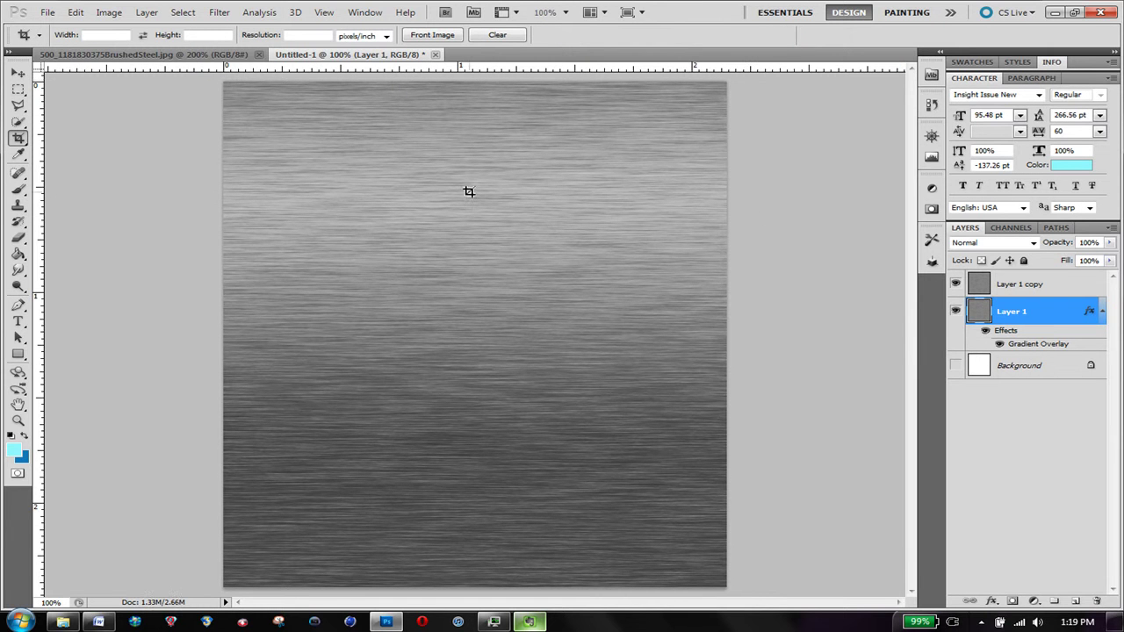
{"action": "left_click", "coordinate": [145, 56]}
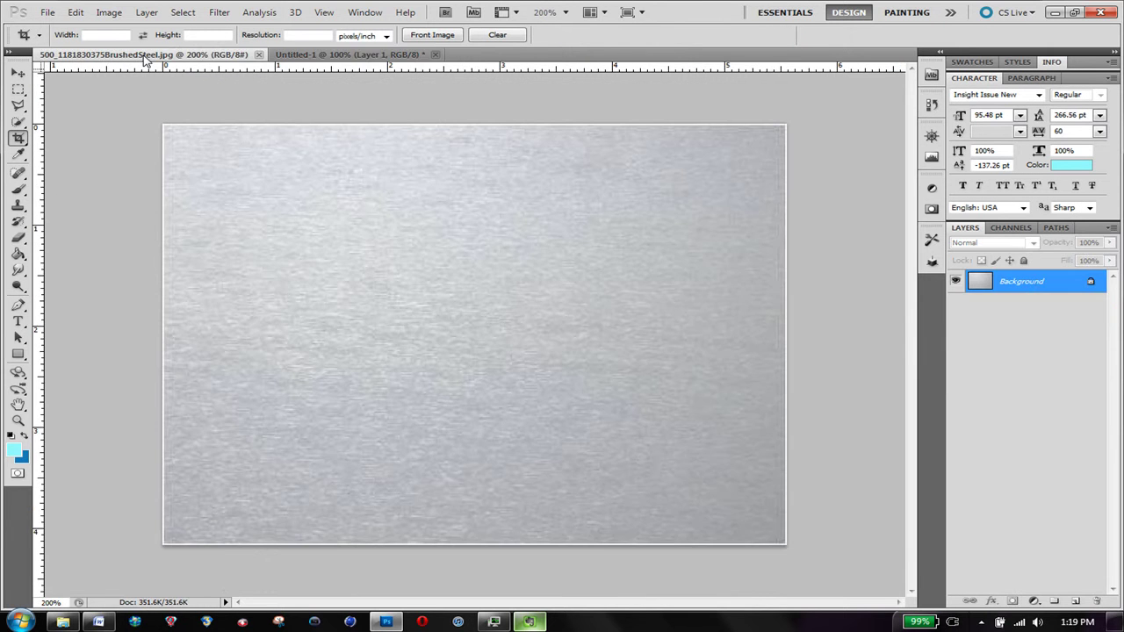
{"action": "left_click", "coordinate": [319, 54]}
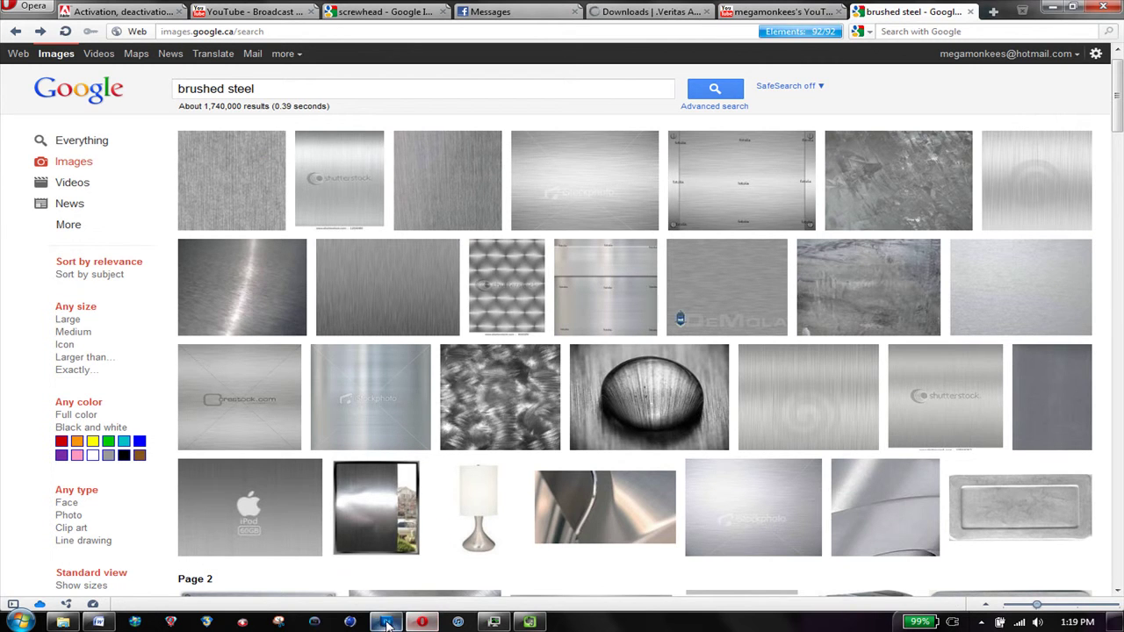
- Bring Photoshop to the front and open the screen recorder's tray menu to stop recording
{"action": "left_click", "coordinate": [387, 623]}
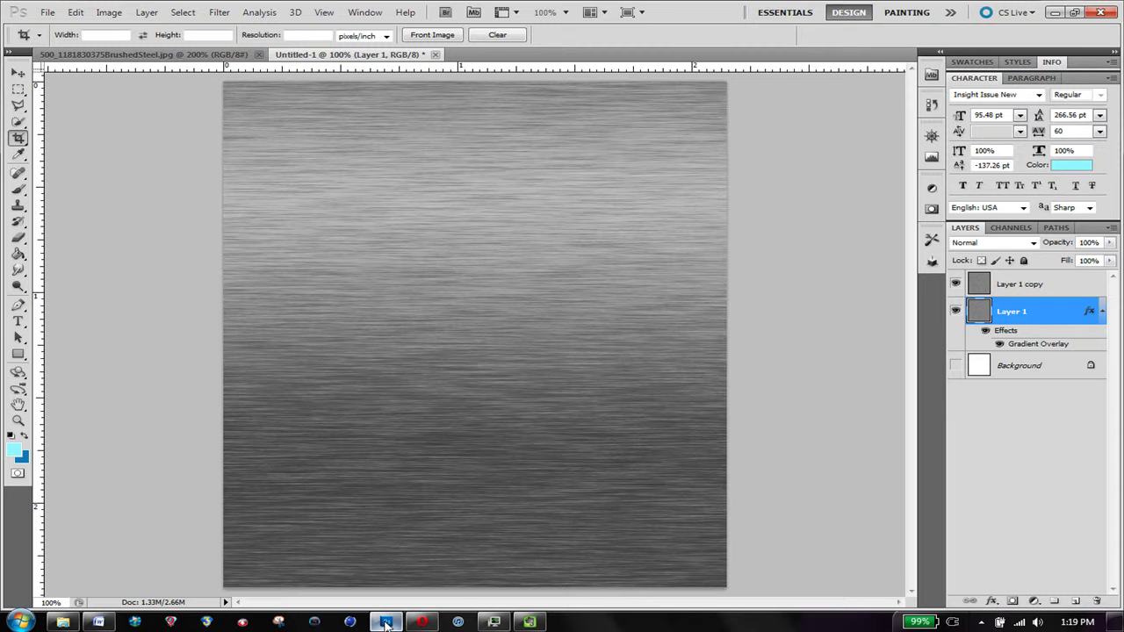
{"action": "left_click", "coordinate": [981, 621]}
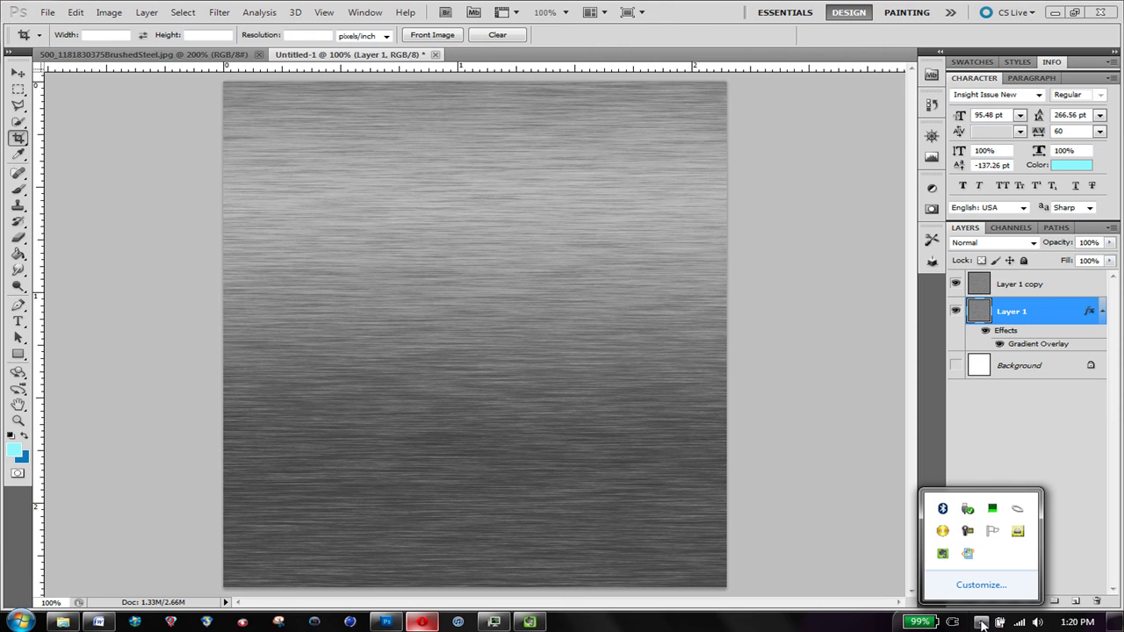
{"action": "right_click", "coordinate": [967, 532]}
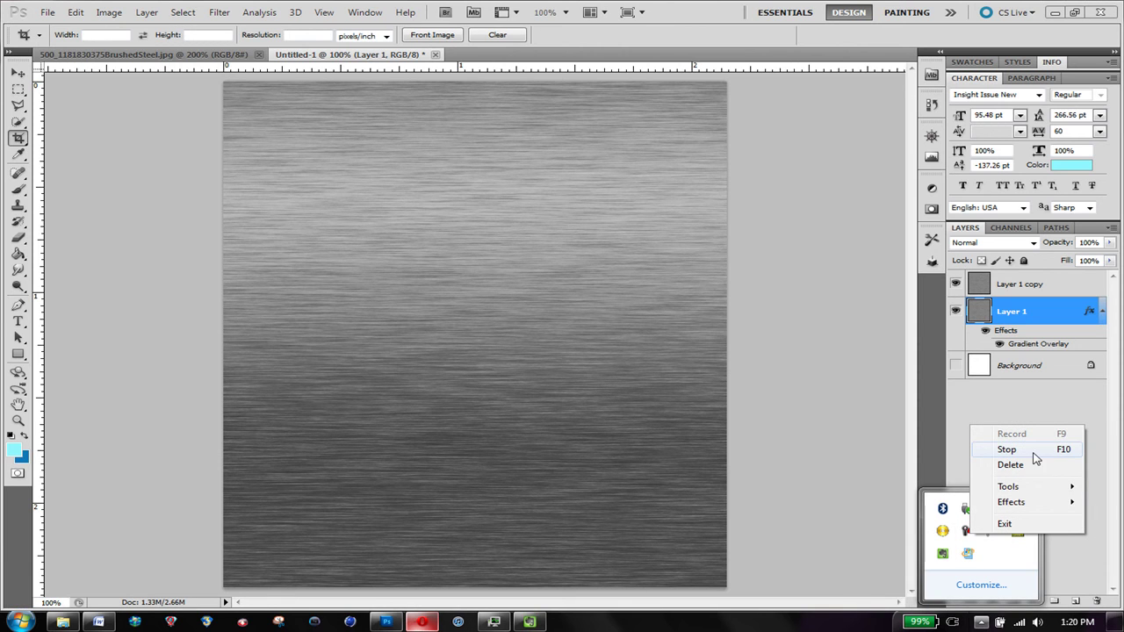